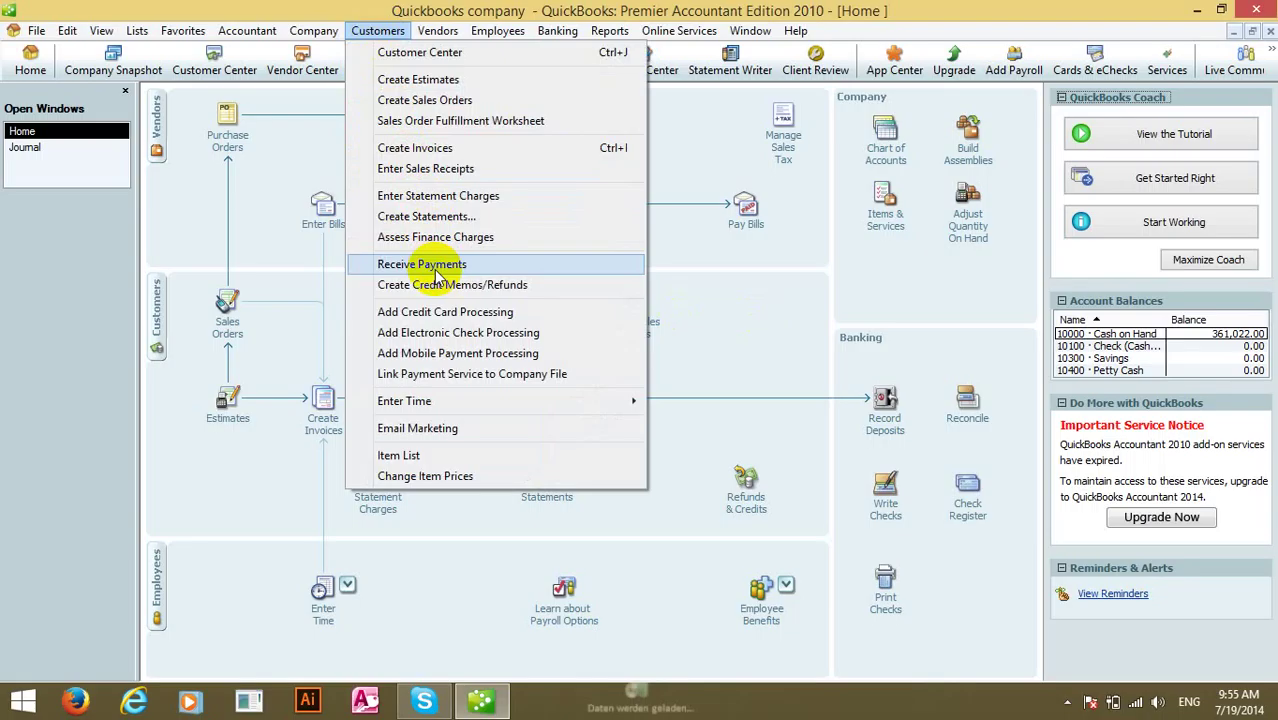
# Start a payment from Miss. E against invoice #0005, keeping automatic payment calculation on and suppressing its message in the future
pyautogui.click(436, 268)
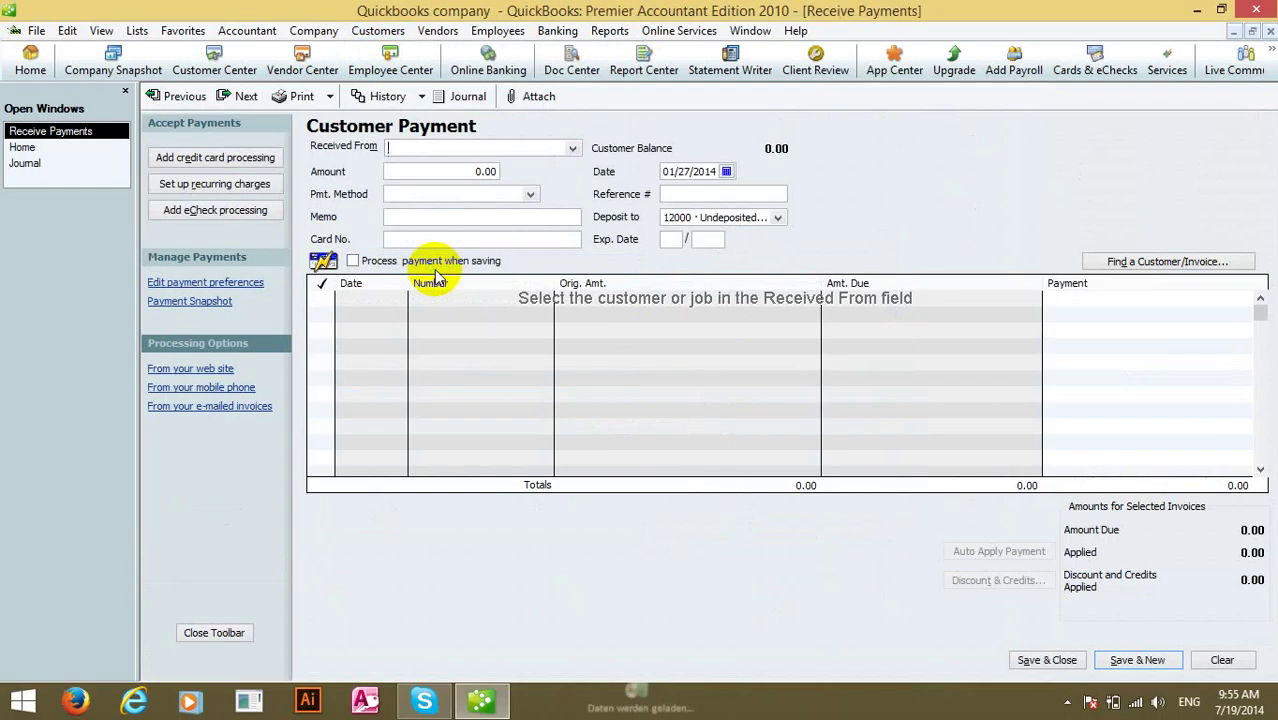
pyautogui.click(572, 149)
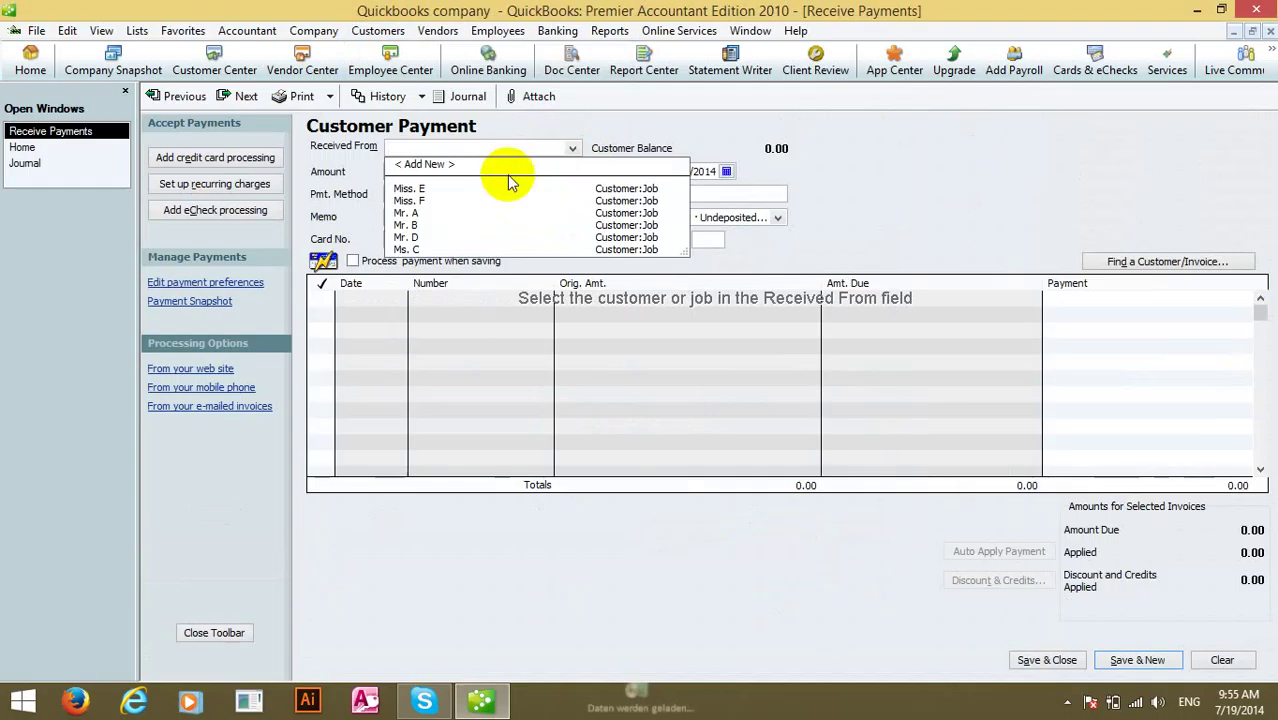
pyautogui.click(427, 189)
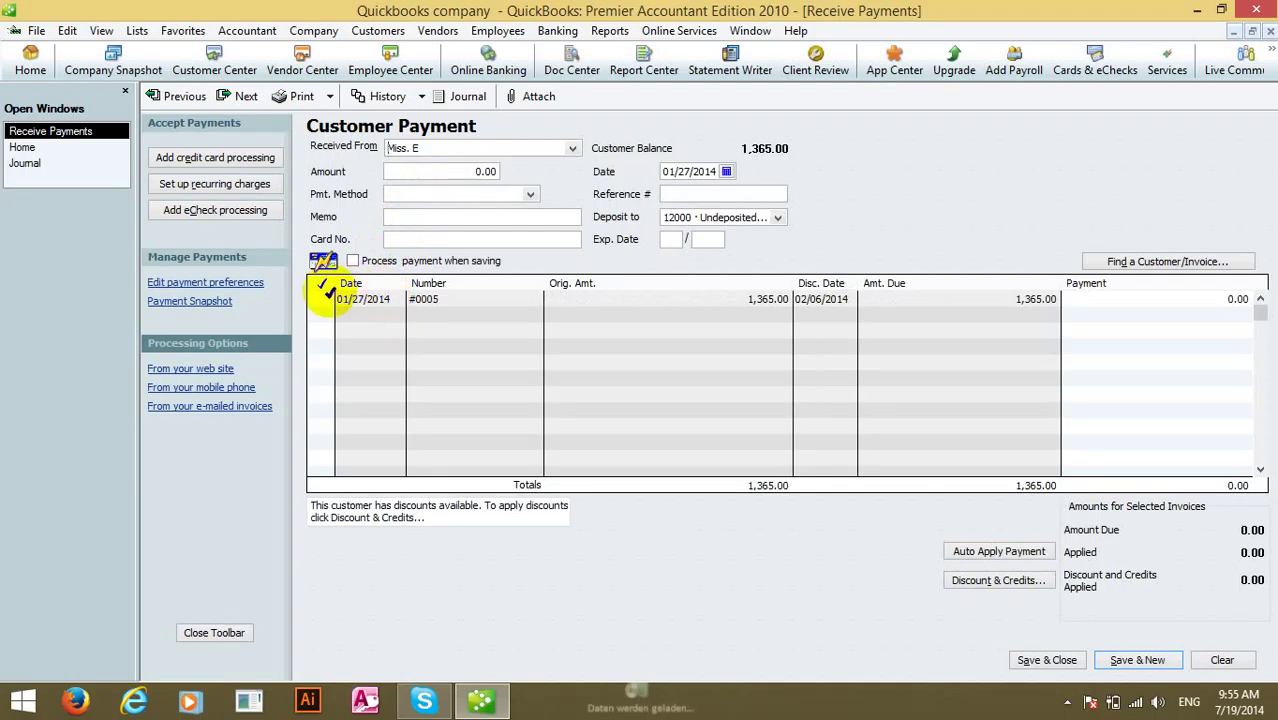
pyautogui.click(321, 299)
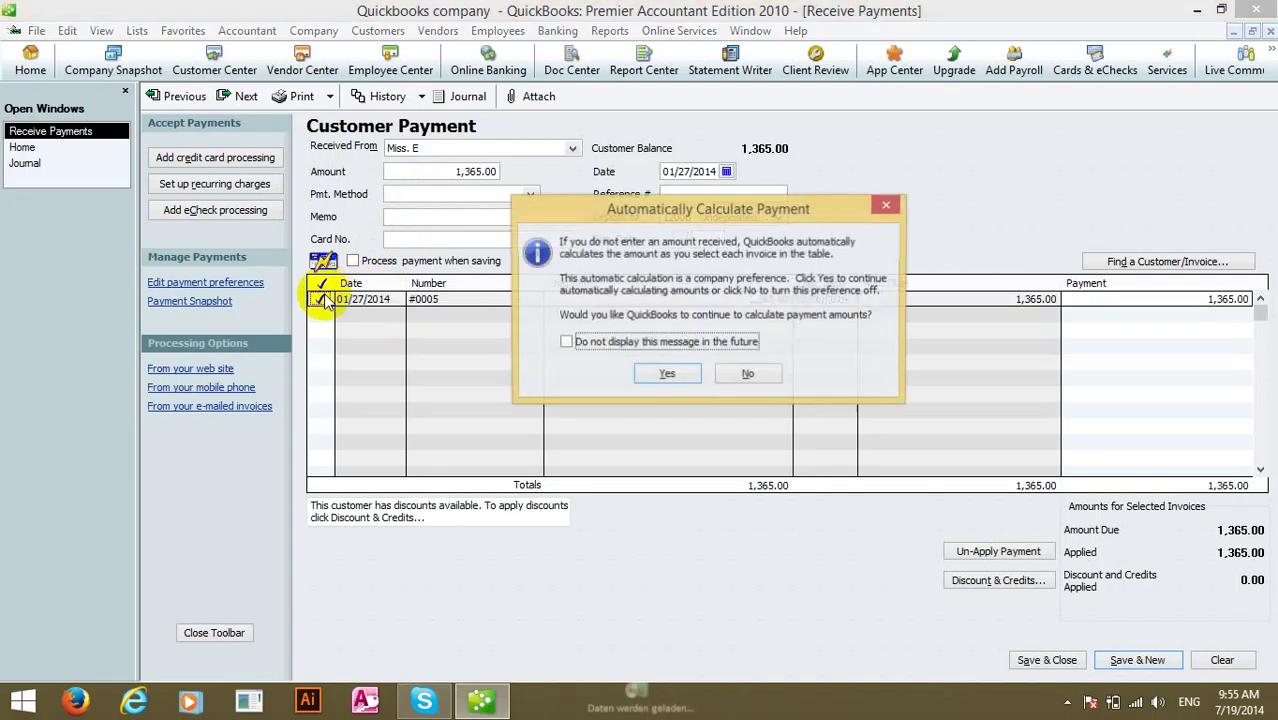
pyautogui.click(632, 342)
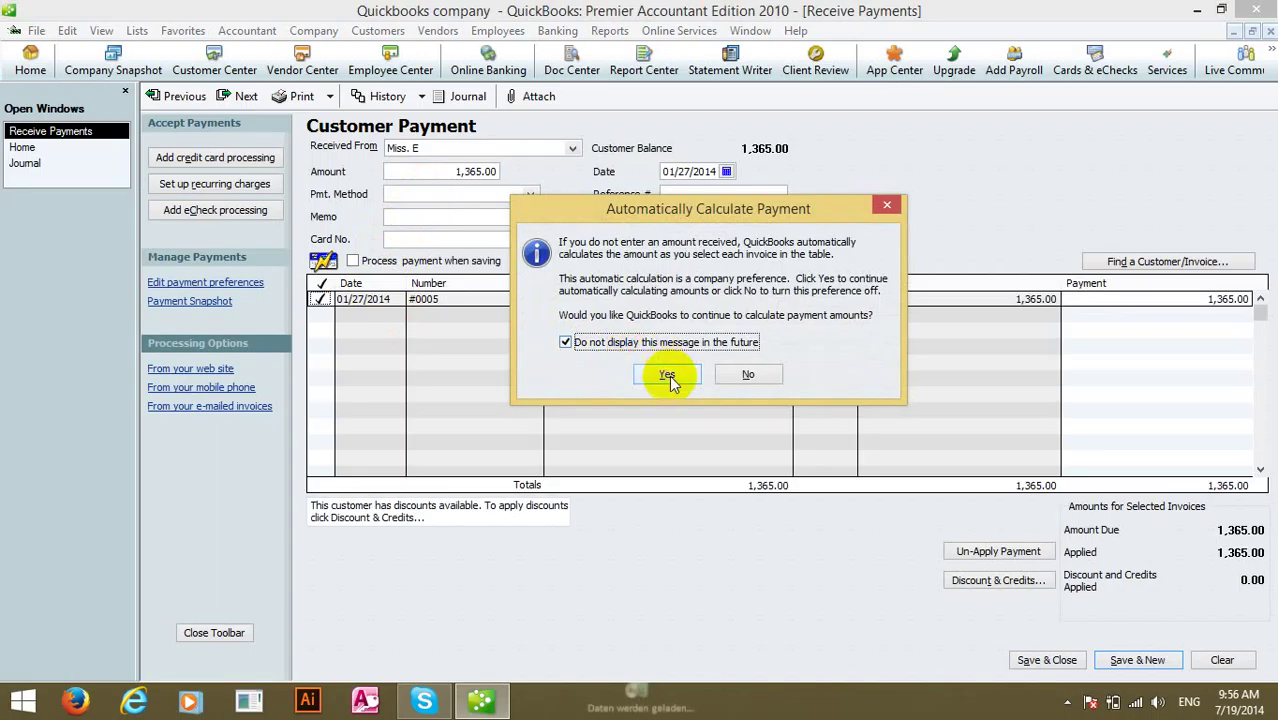
pyautogui.click(668, 374)
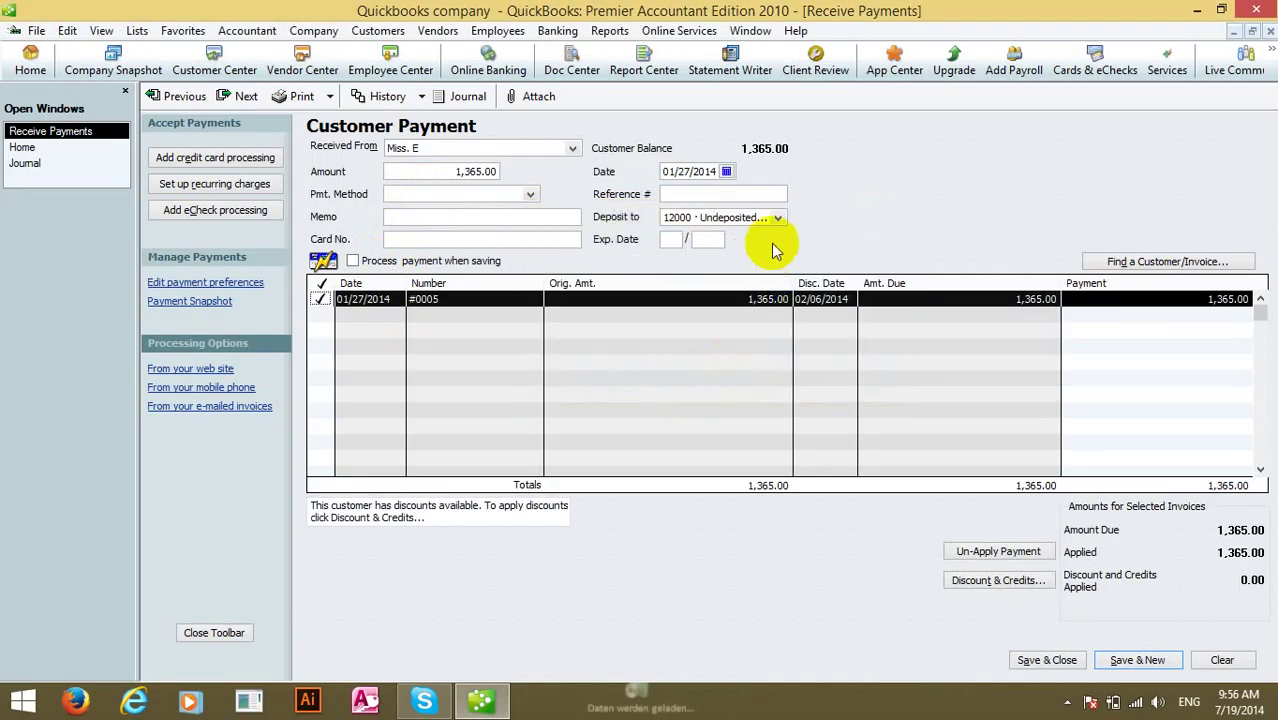
# Date the payment 01/30/2014 and deposit it to 10000 · Cash on Hand
pyautogui.click(727, 172)
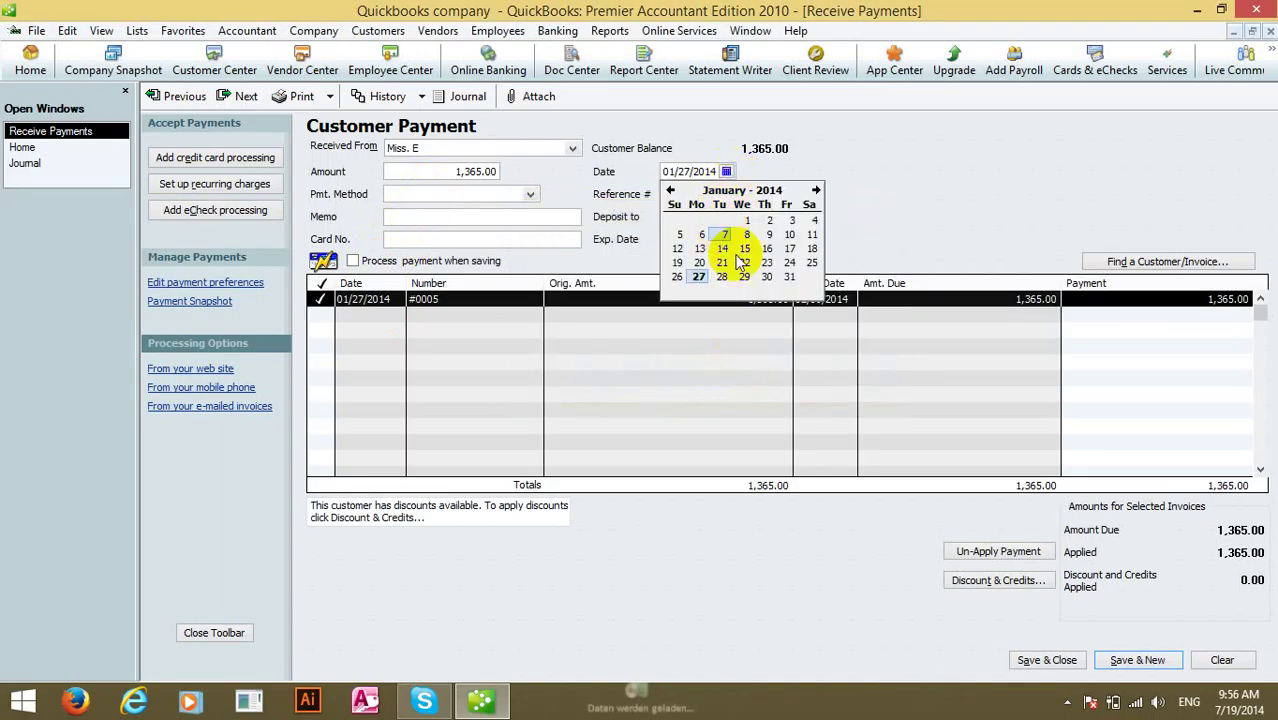
pyautogui.click(766, 276)
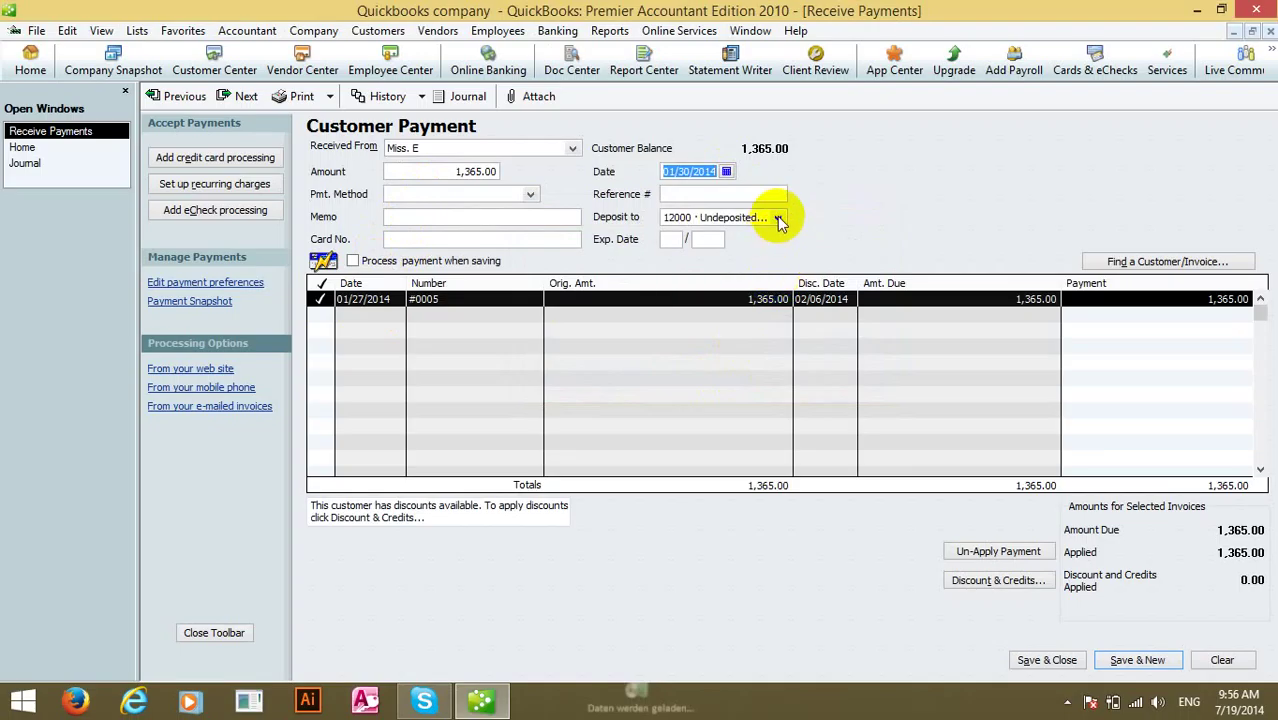
pyautogui.click(777, 217)
pyautogui.click(760, 259)
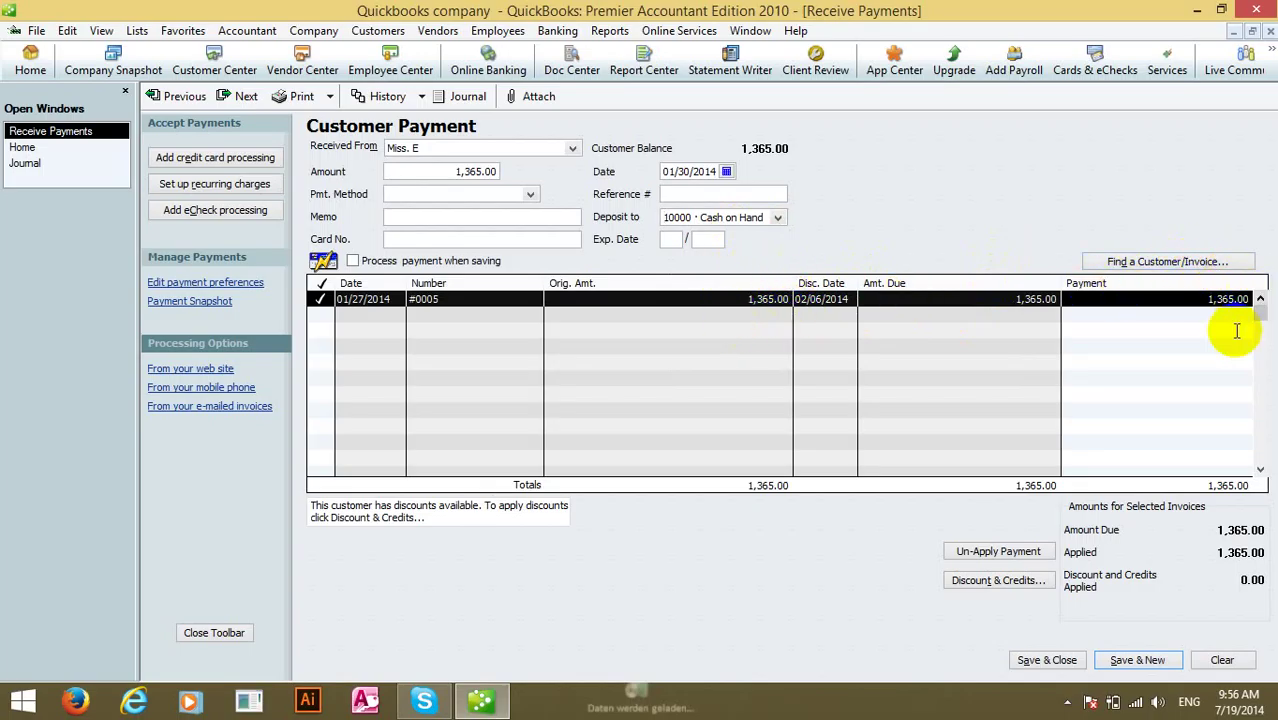
pyautogui.click(1220, 299)
pyautogui.click(825, 299)
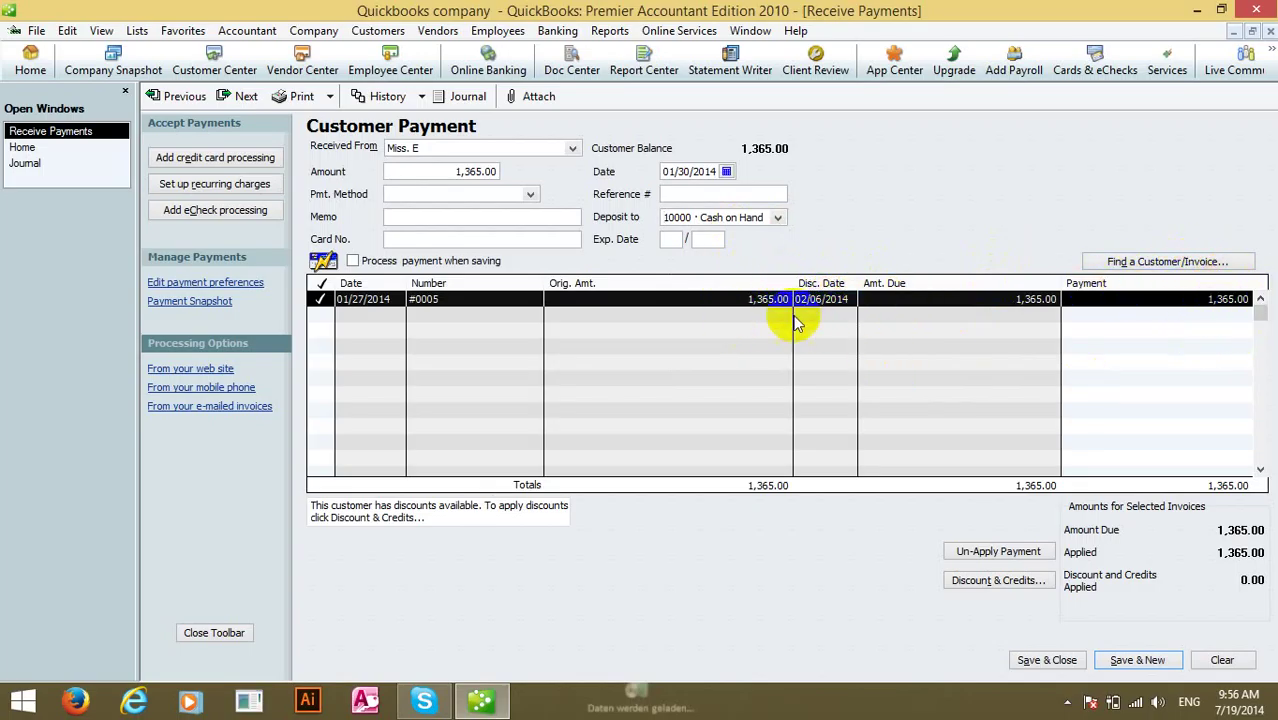
# Open the discount settings for invoice #0005 and enter Sale Discount as the discount account, keeping the suggested discount amount
pyautogui.click(997, 580)
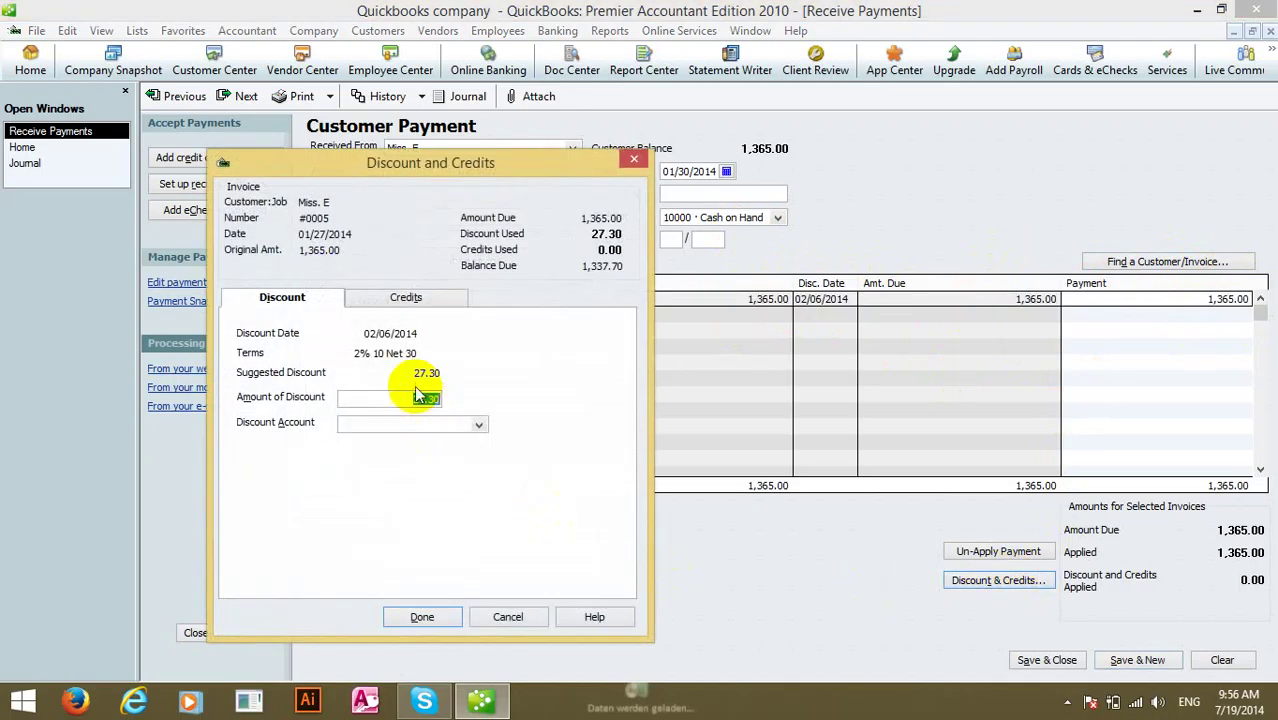
pyautogui.click(414, 395)
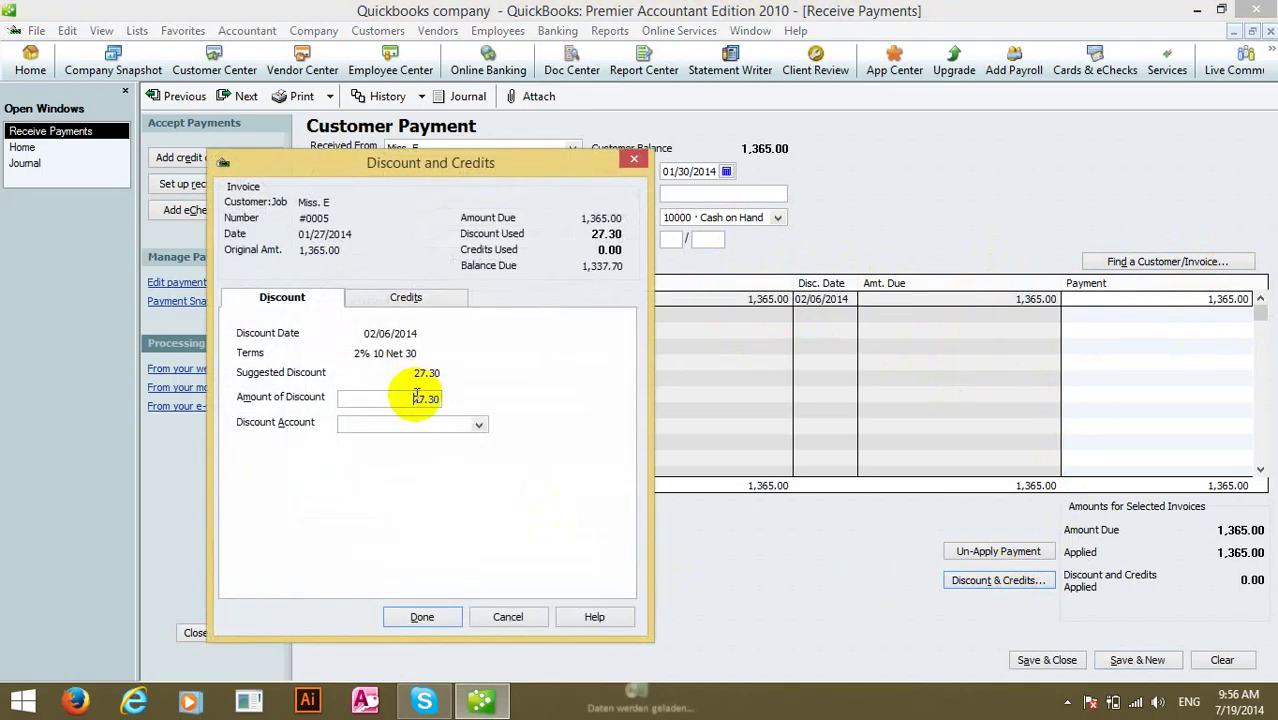
pyautogui.click(410, 397)
pyautogui.moveTo(410, 397); pyautogui.dragTo(470, 400)
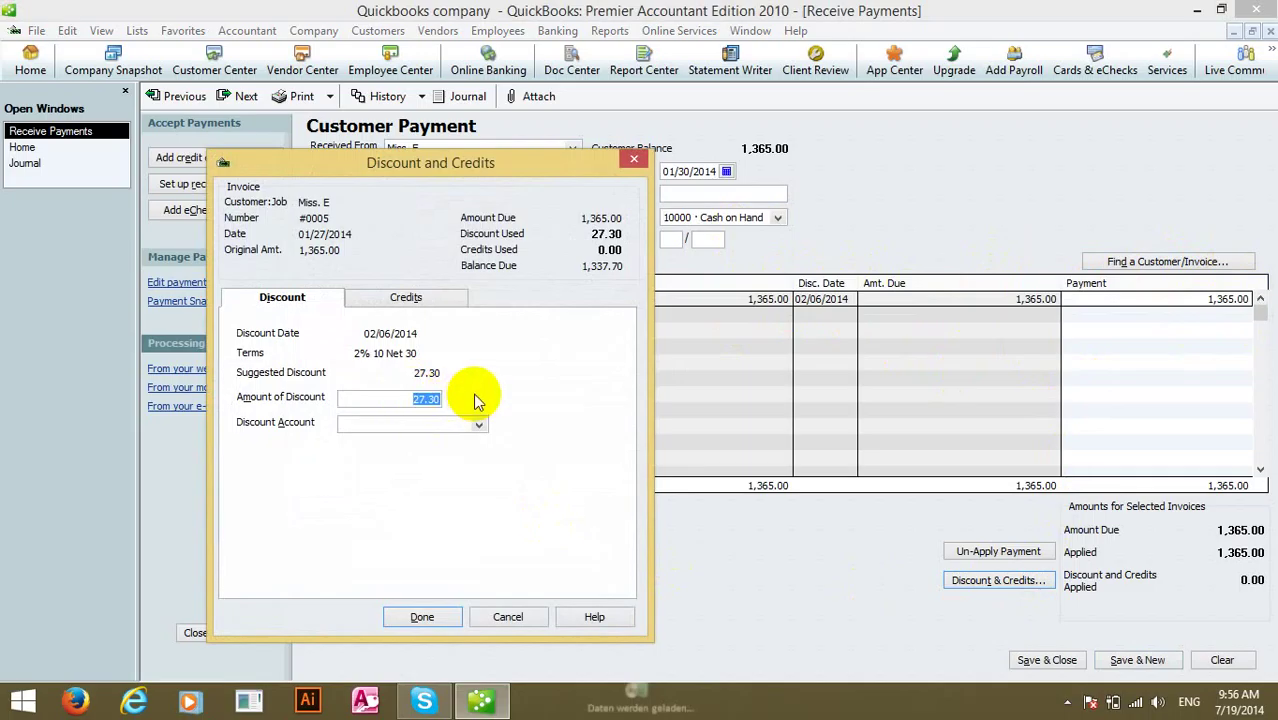
pyautogui.click(479, 425)
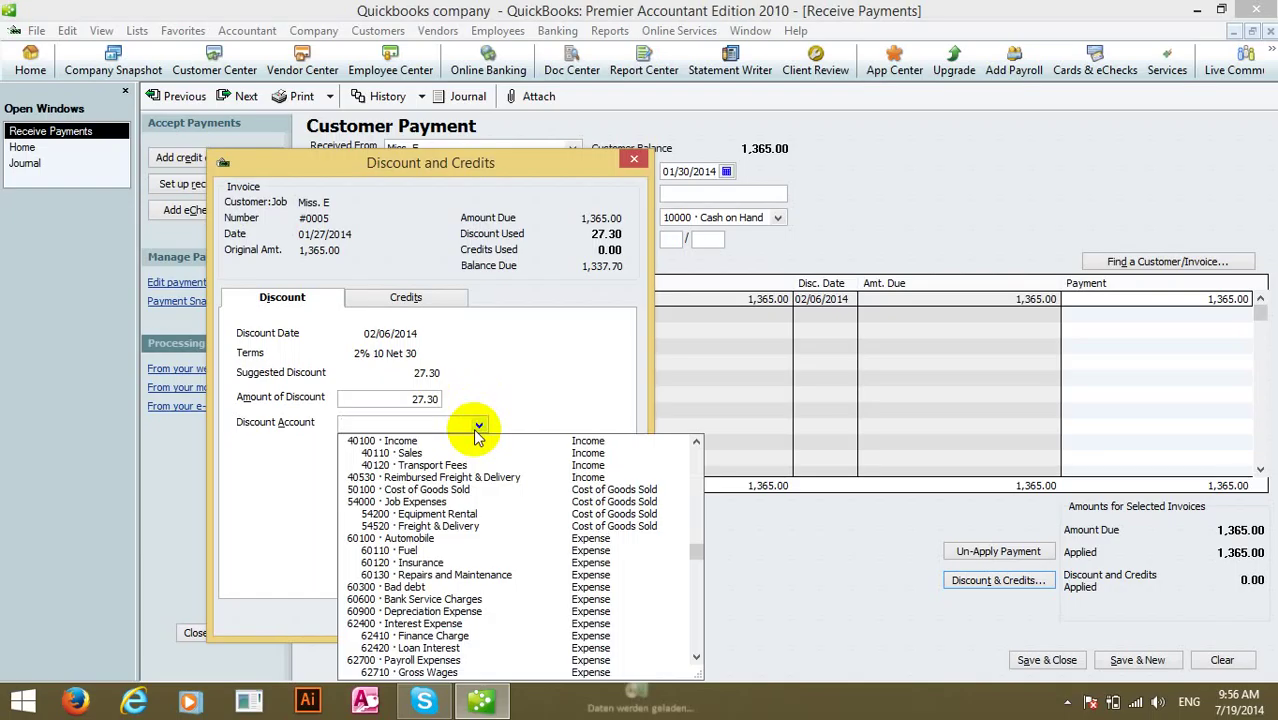
pyautogui.write('24010')
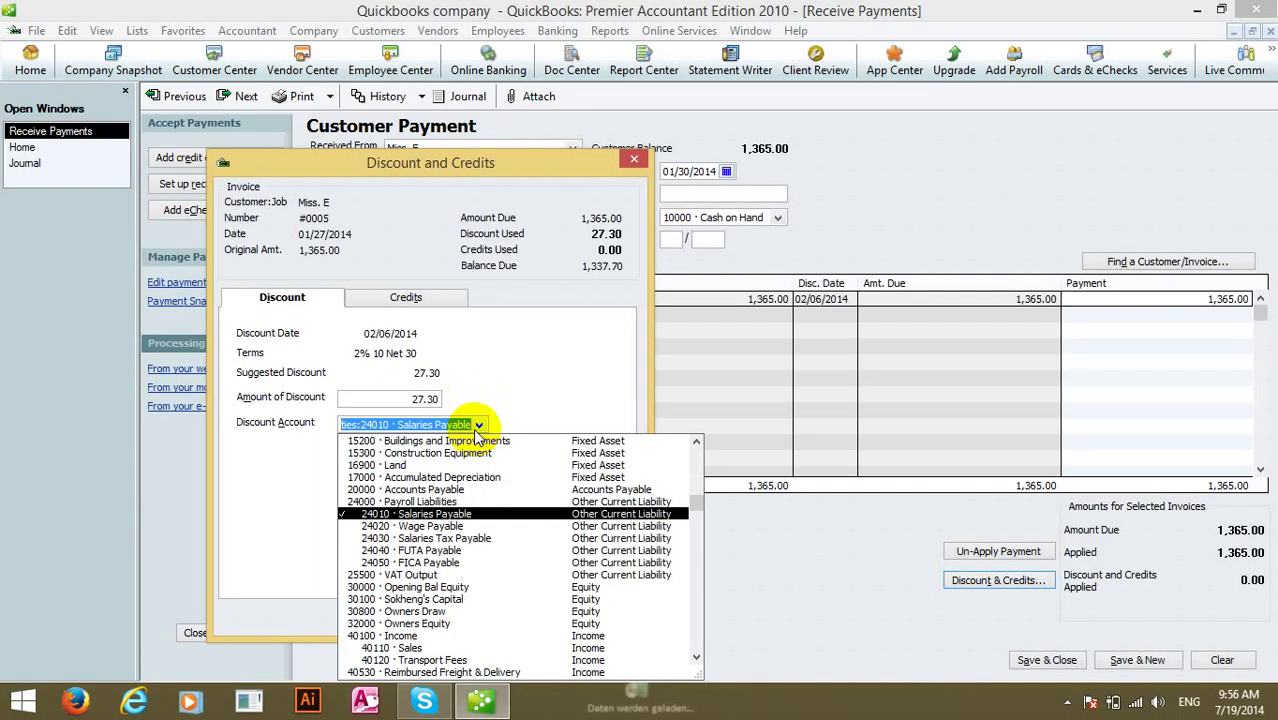
pyautogui.write('Sale')
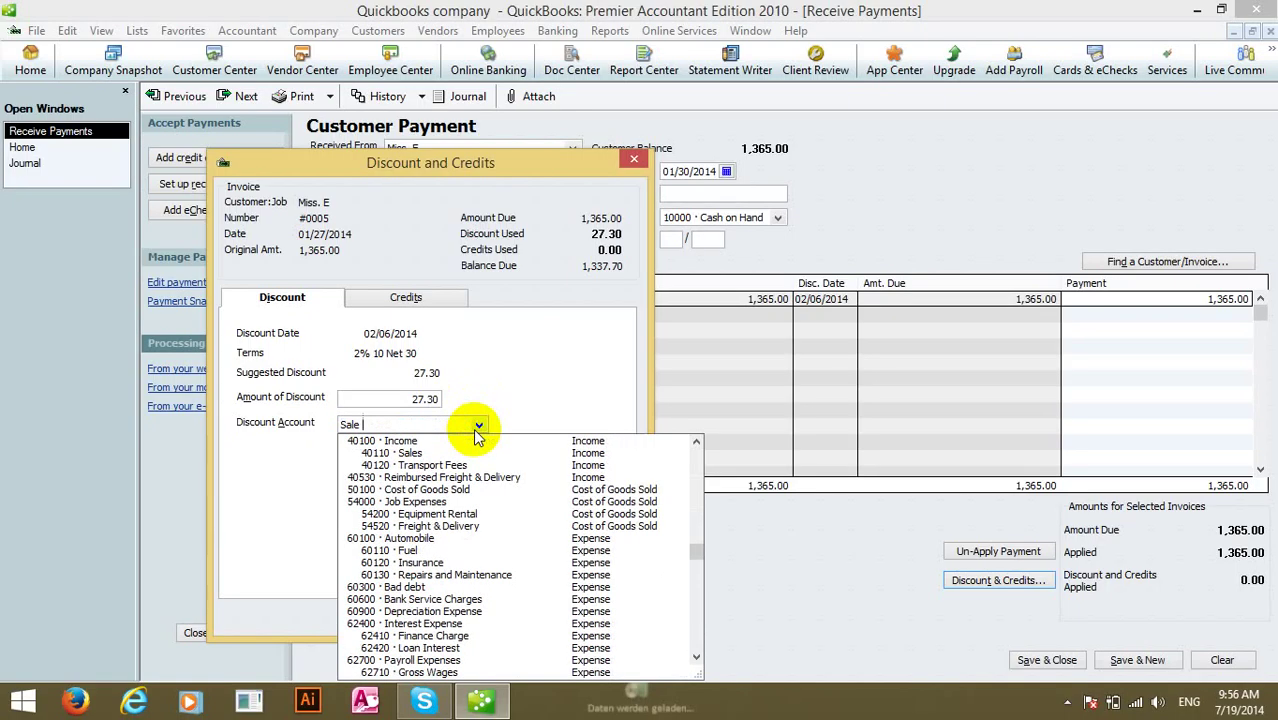
pyautogui.write(' Discount')
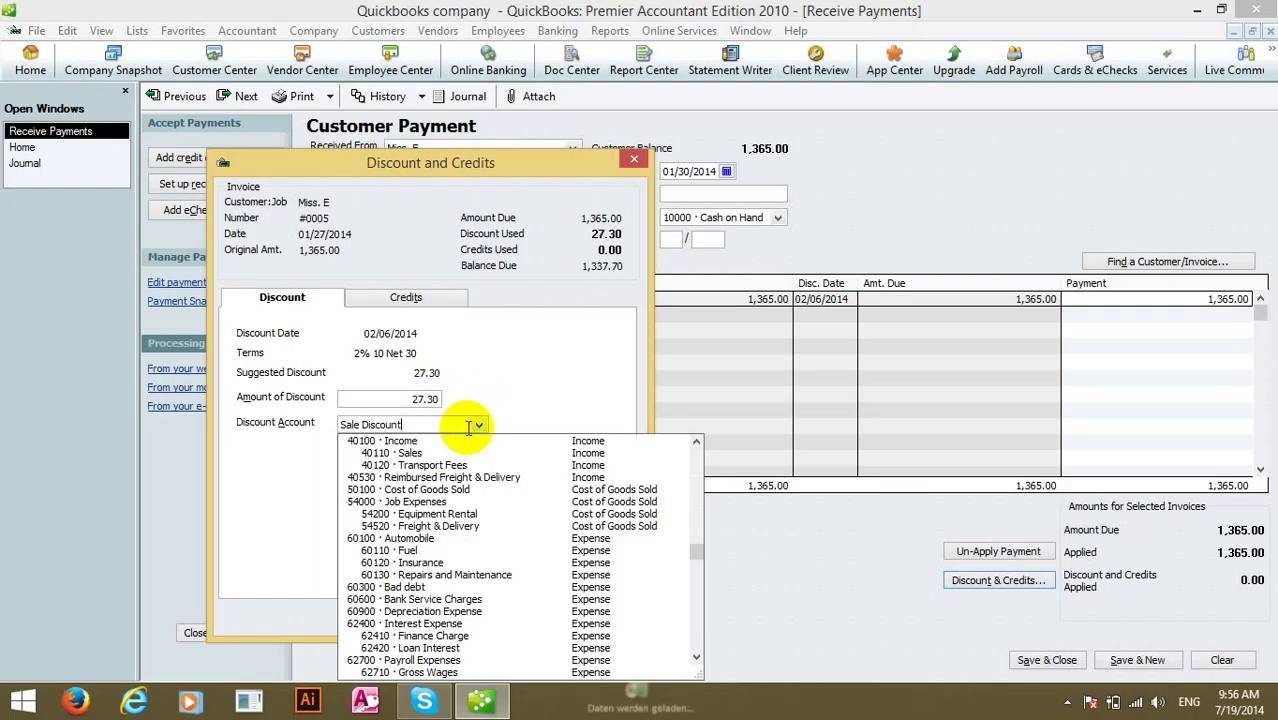
pyautogui.press('Tab')
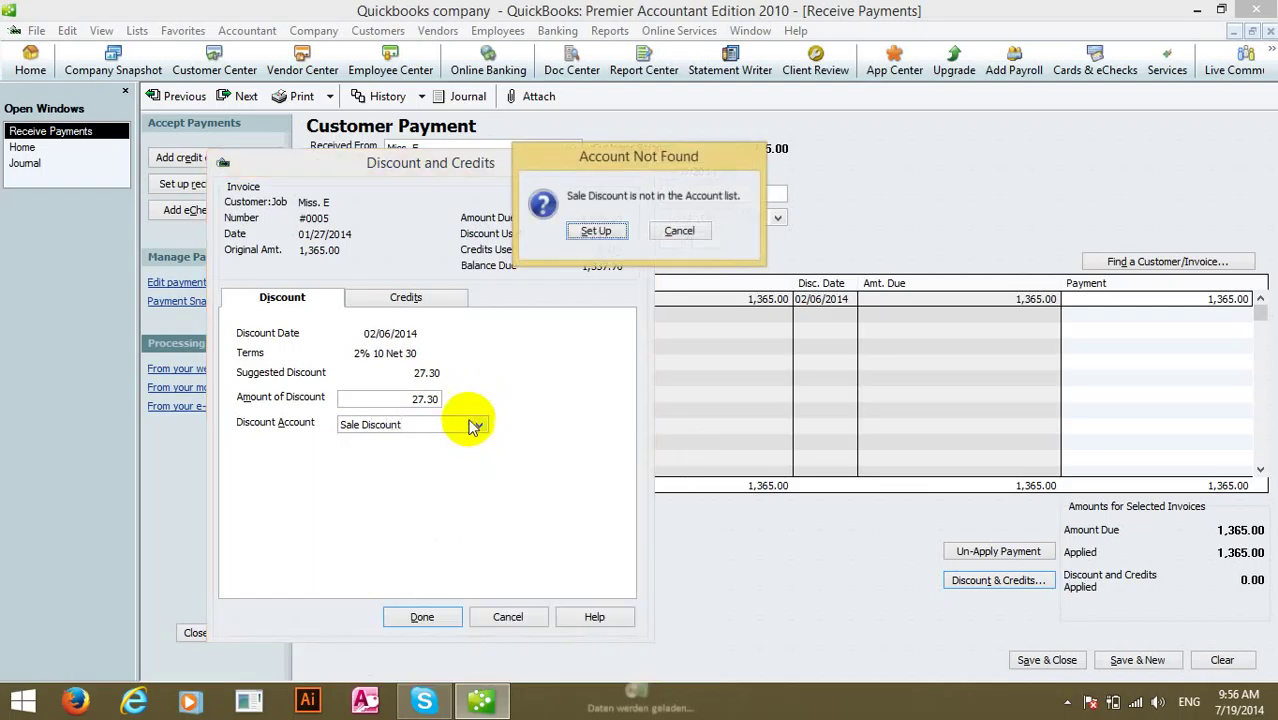
# Set up the Sale Discount income account with number 40130 as a subaccount of 40100 · Income and save it
pyautogui.click(588, 230)
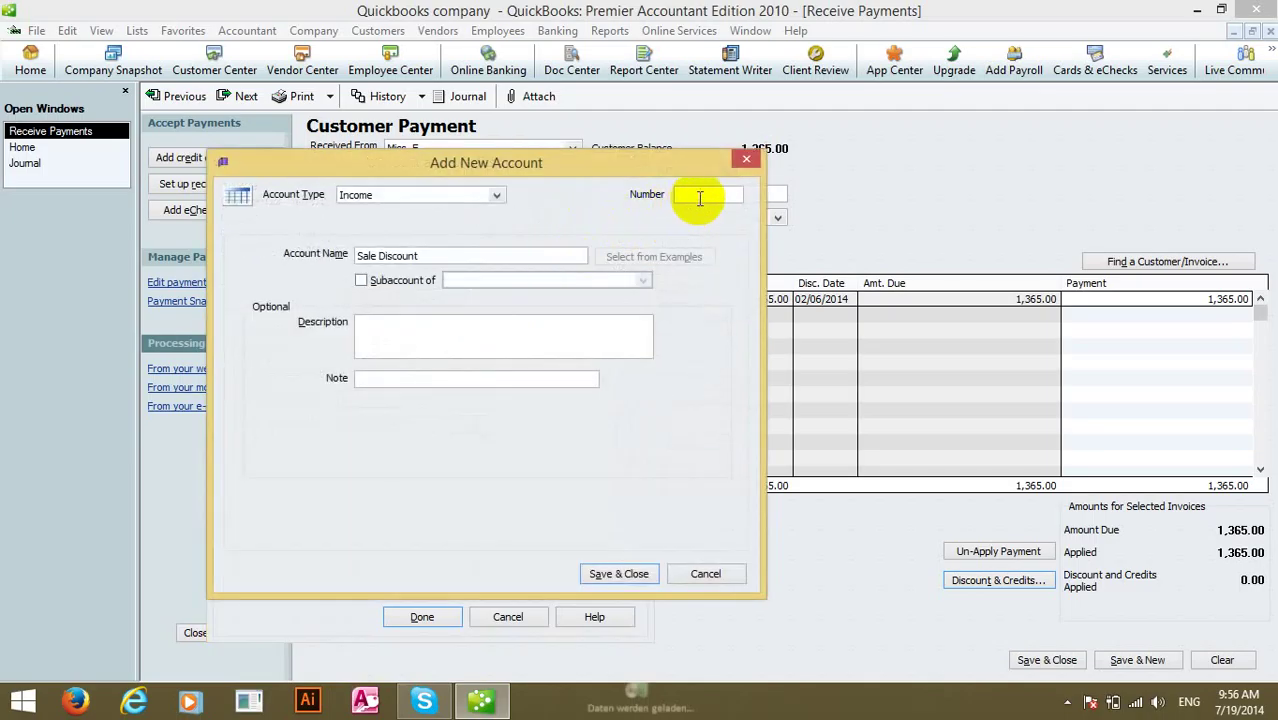
pyautogui.write('40130')
pyautogui.click(415, 280)
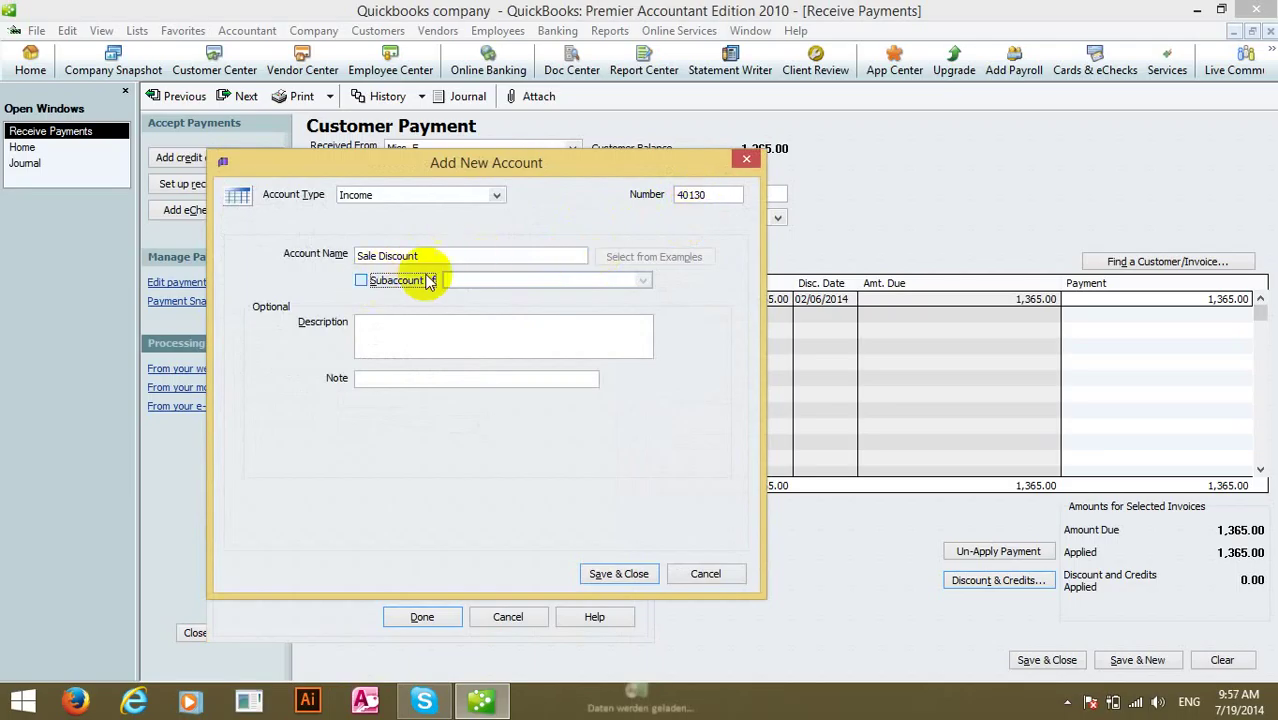
pyautogui.click(643, 280)
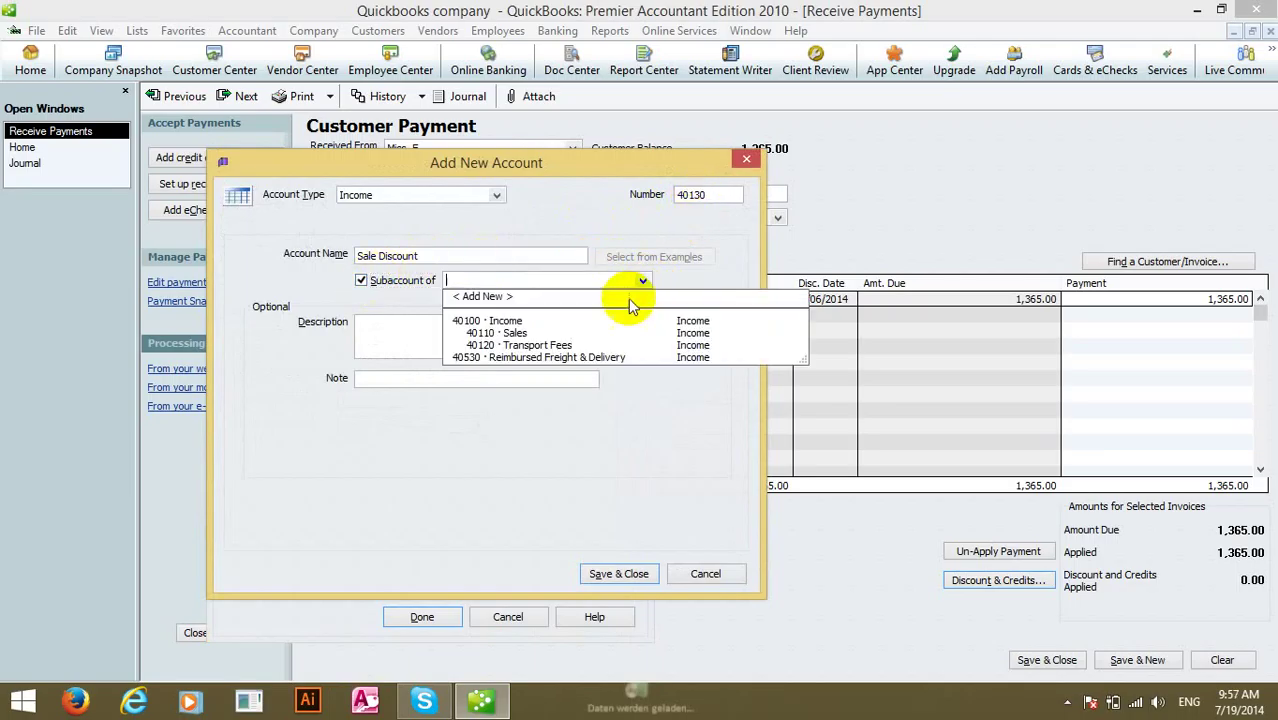
pyautogui.click(505, 322)
pyautogui.click(619, 574)
# Apply the discount to invoice #0005 and save the payment despite its past date, continuing with a new payment
pyautogui.click(422, 616)
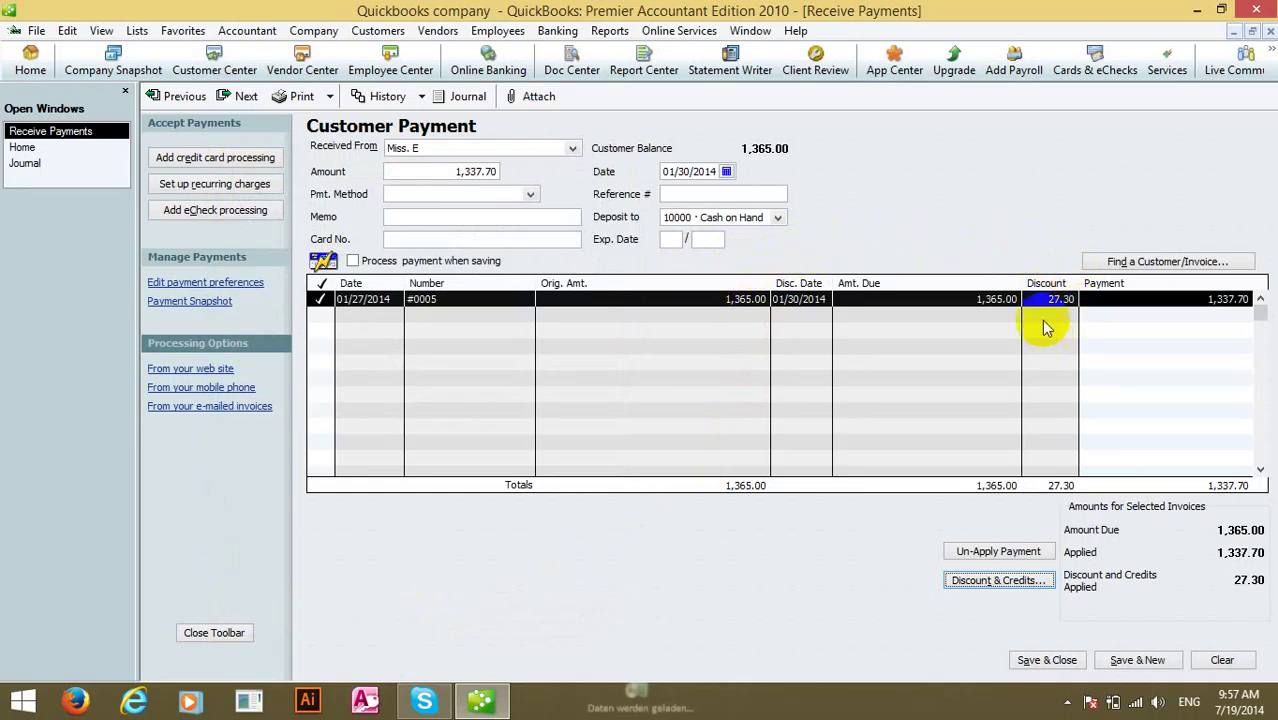
pyautogui.click(1230, 299)
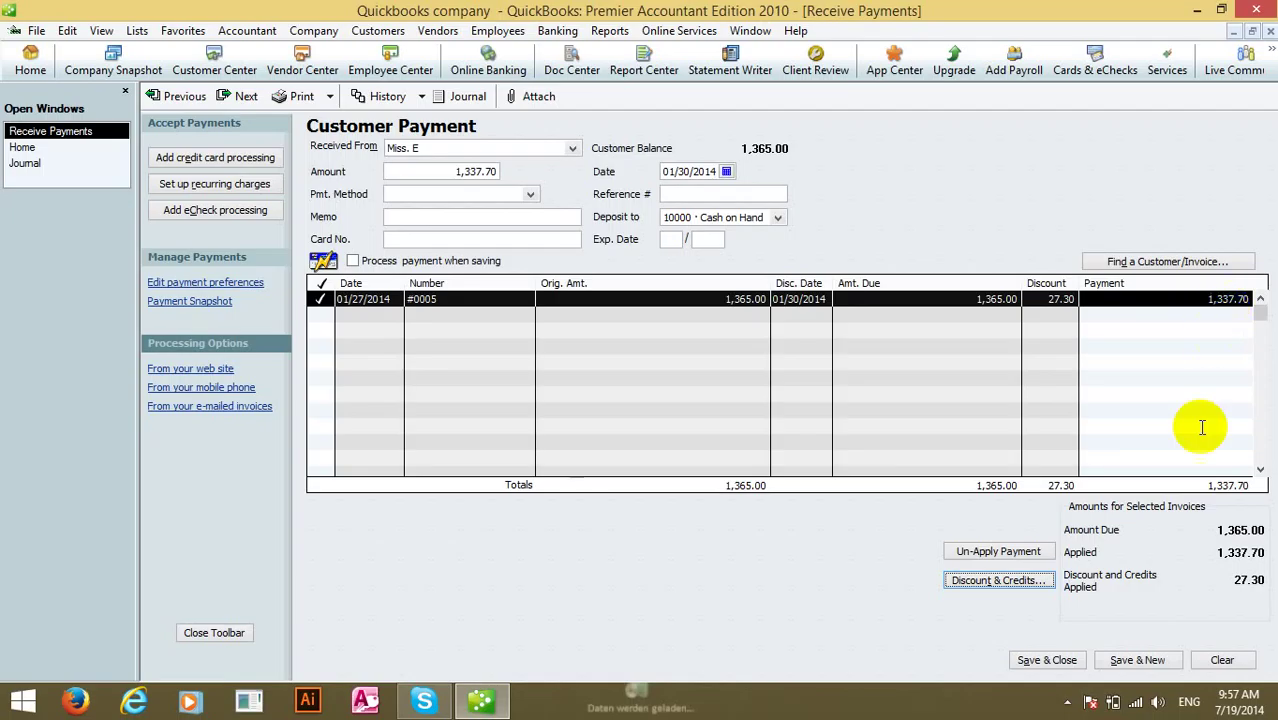
pyautogui.click(1141, 660)
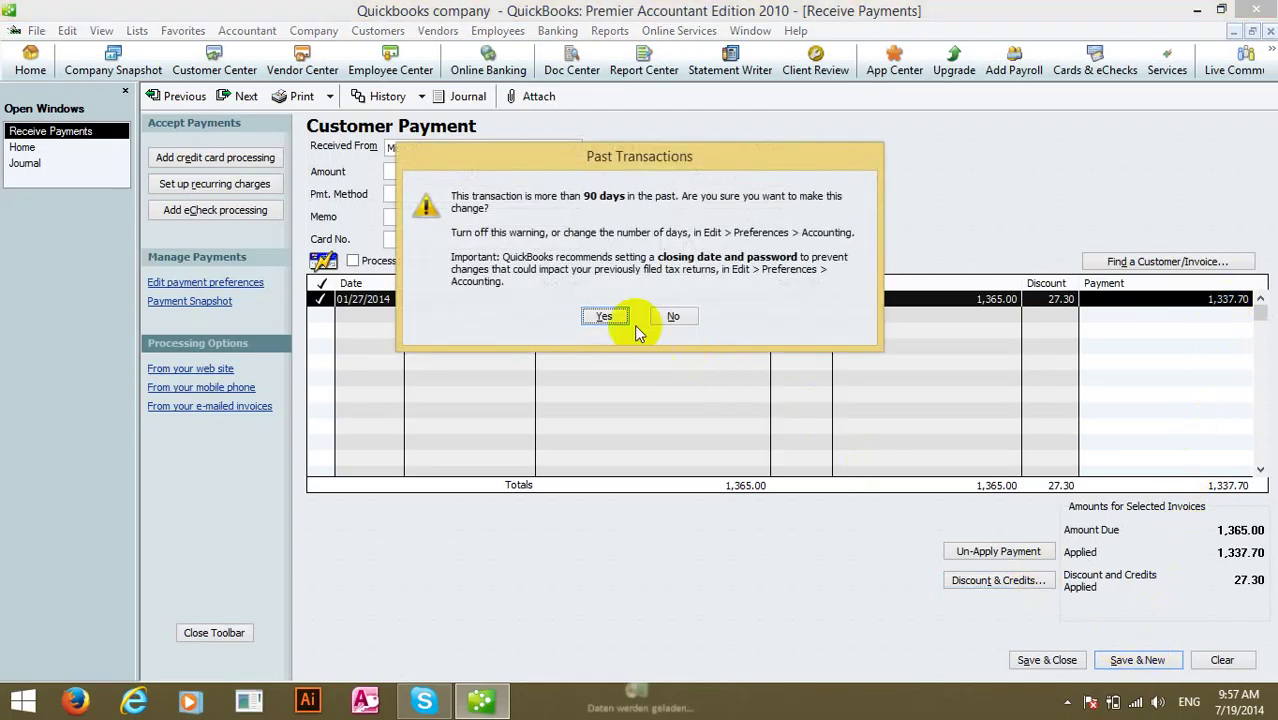
pyautogui.click(601, 314)
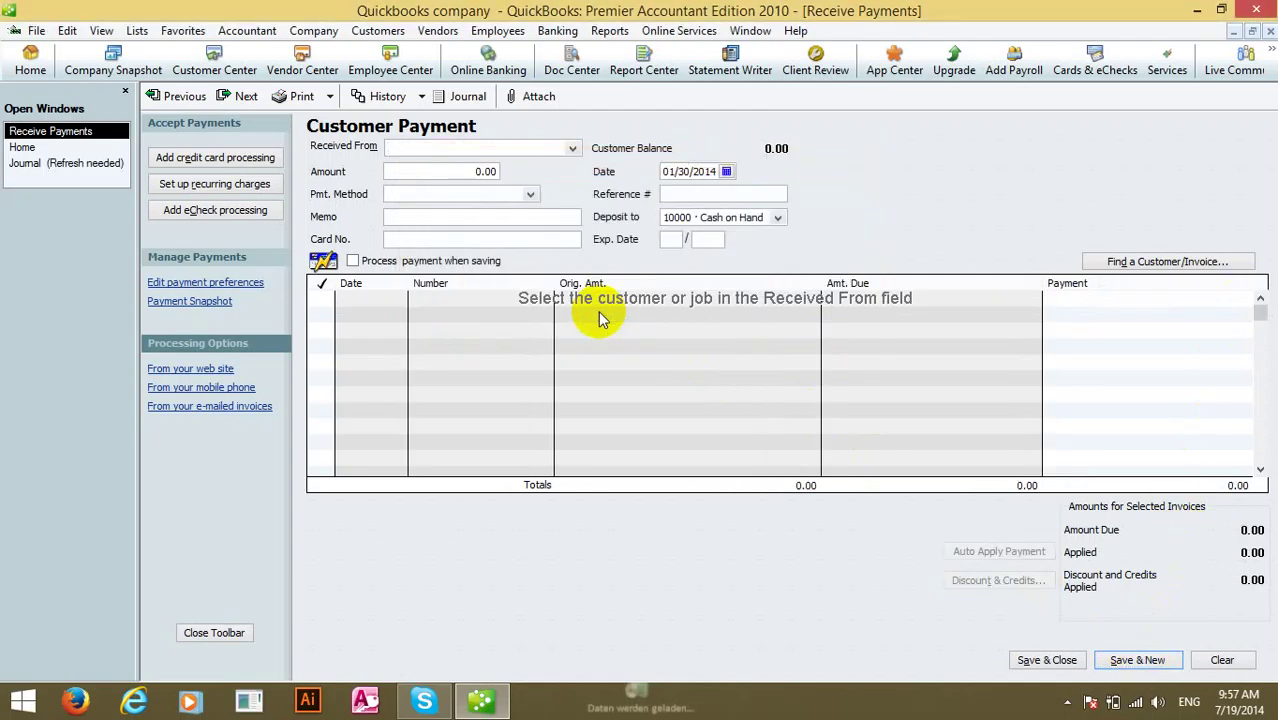
# Choose Miss. F as the customer the new payment is received from
pyautogui.click(572, 148)
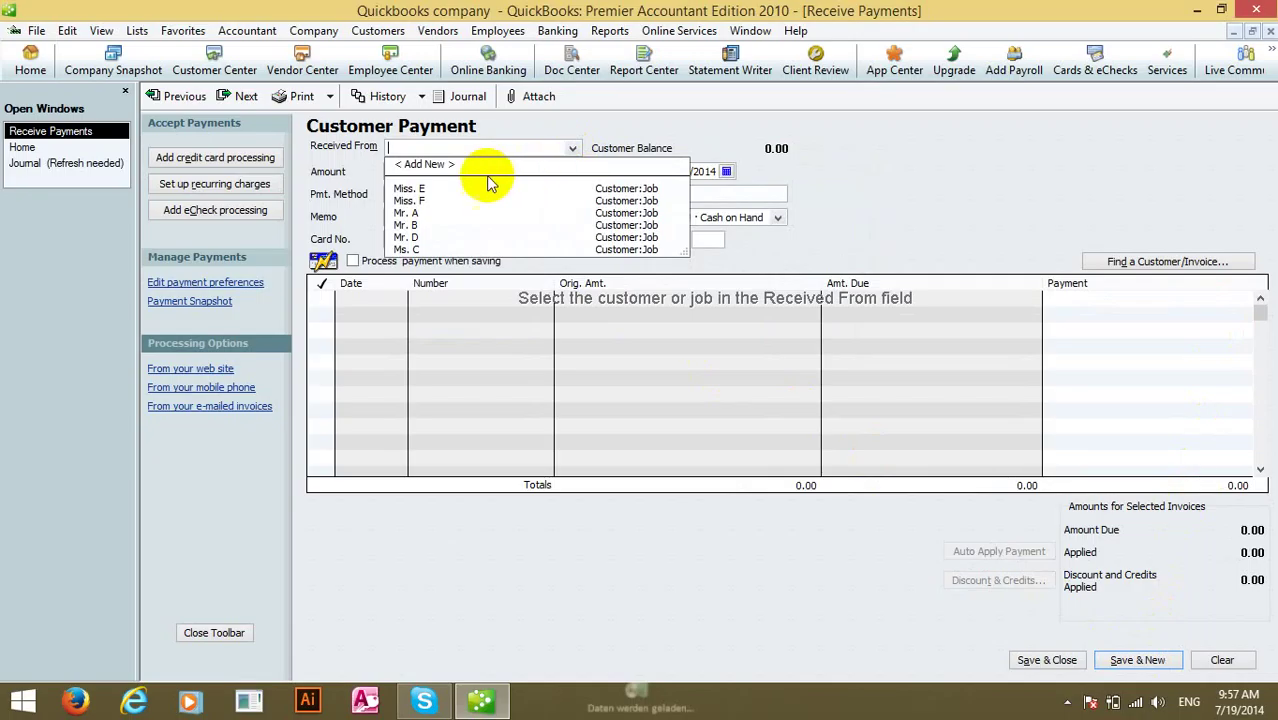
pyautogui.click(418, 201)
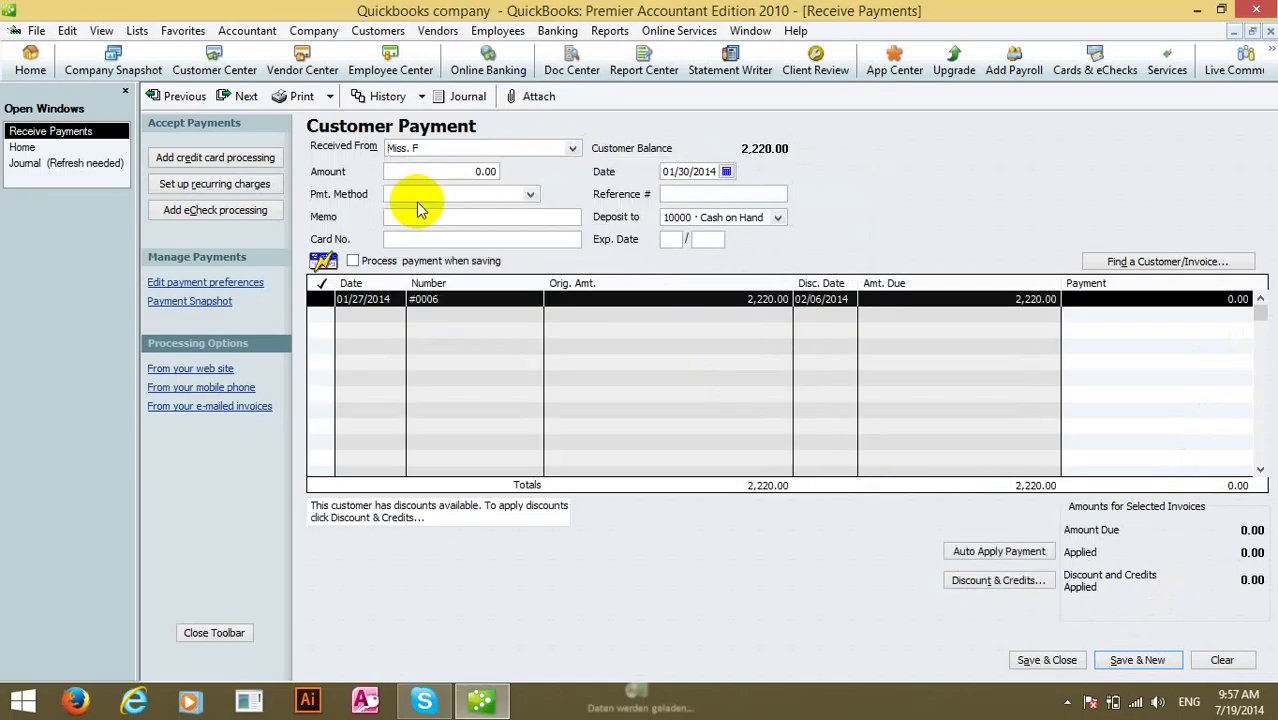
pyautogui.click(390, 312)
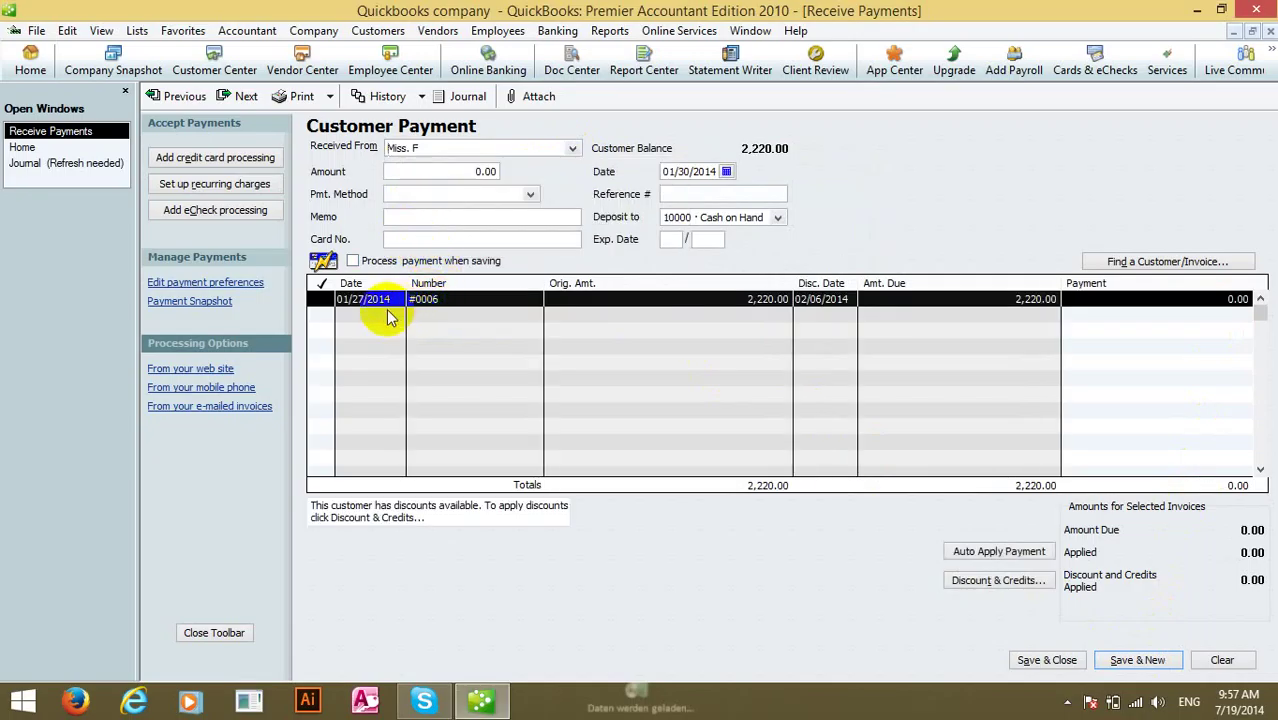
pyautogui.click(325, 300)
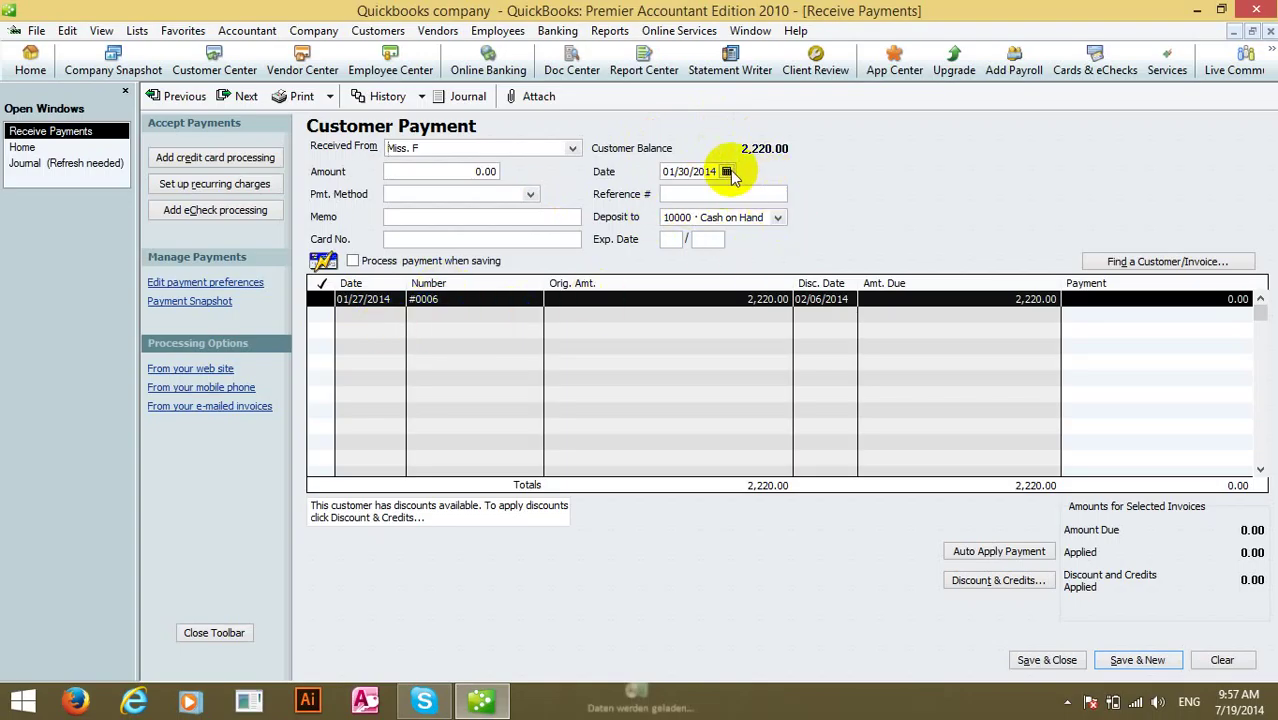
# Apply the payment to invoice #0006, dated 01/30/2014 and deposited to 10000 · Cash on Hand
pyautogui.click(726, 171)
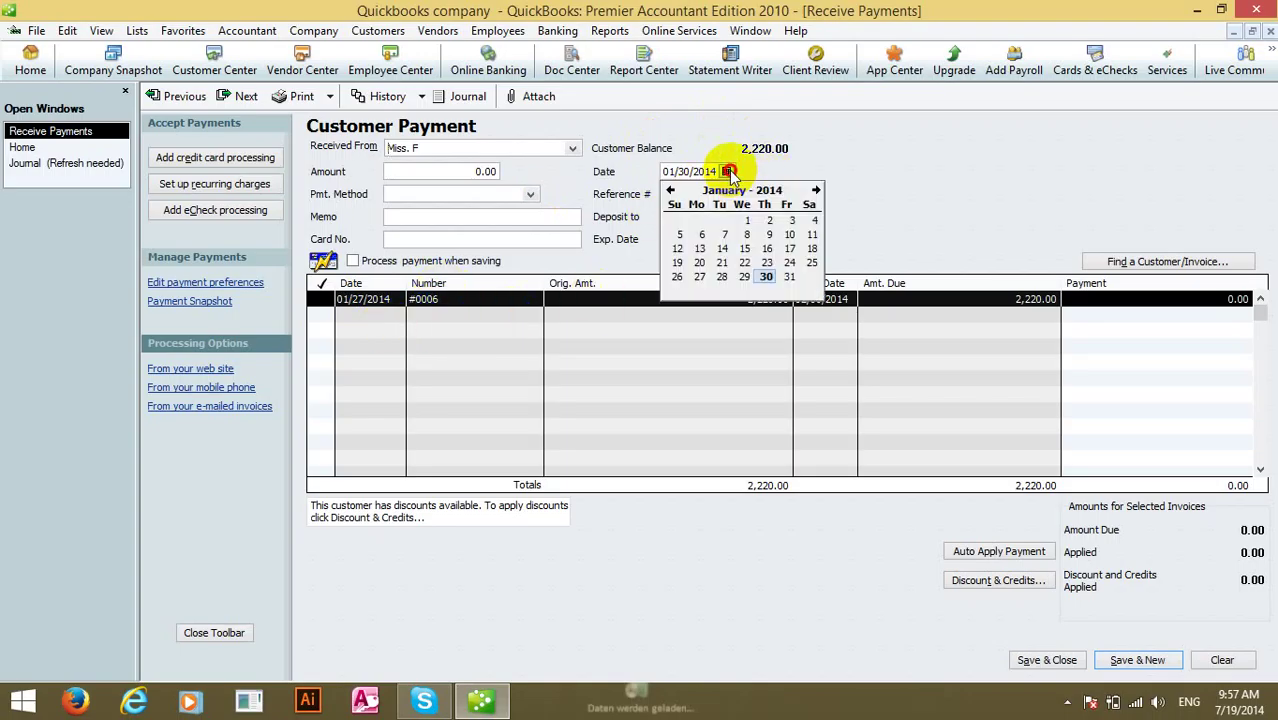
pyautogui.click(766, 276)
pyautogui.click(777, 217)
pyautogui.click(763, 259)
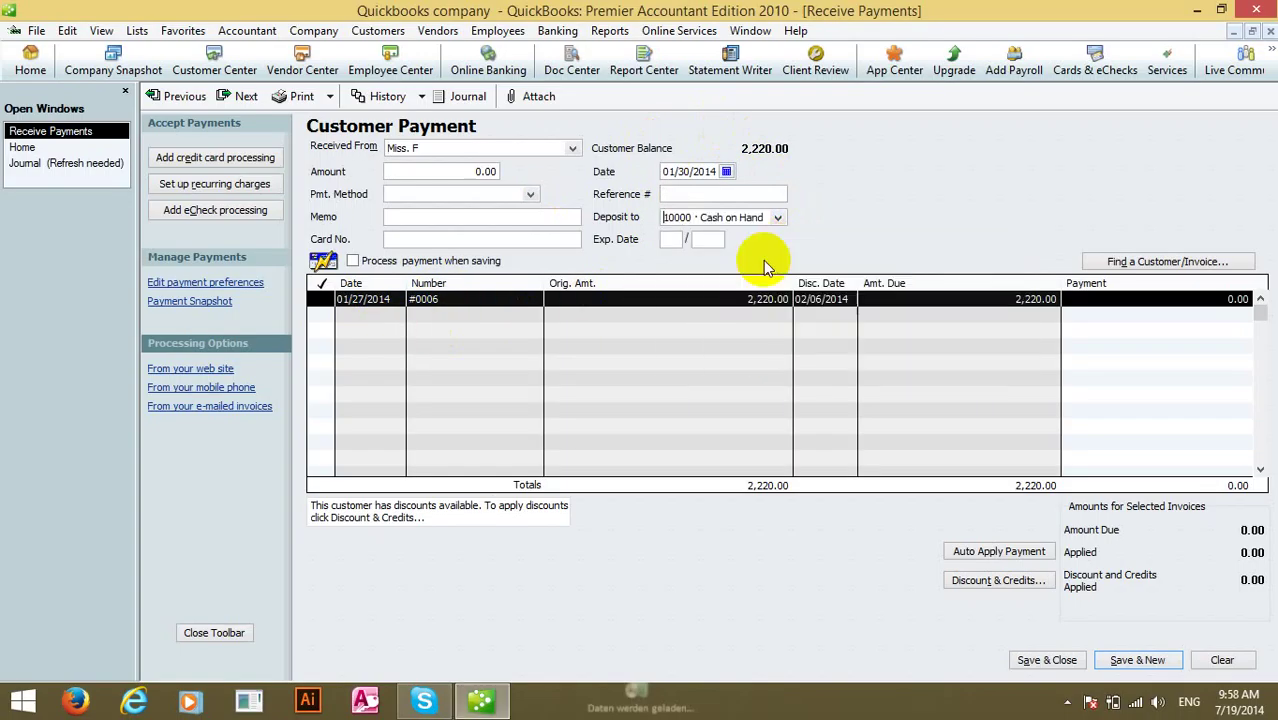
pyautogui.click(321, 299)
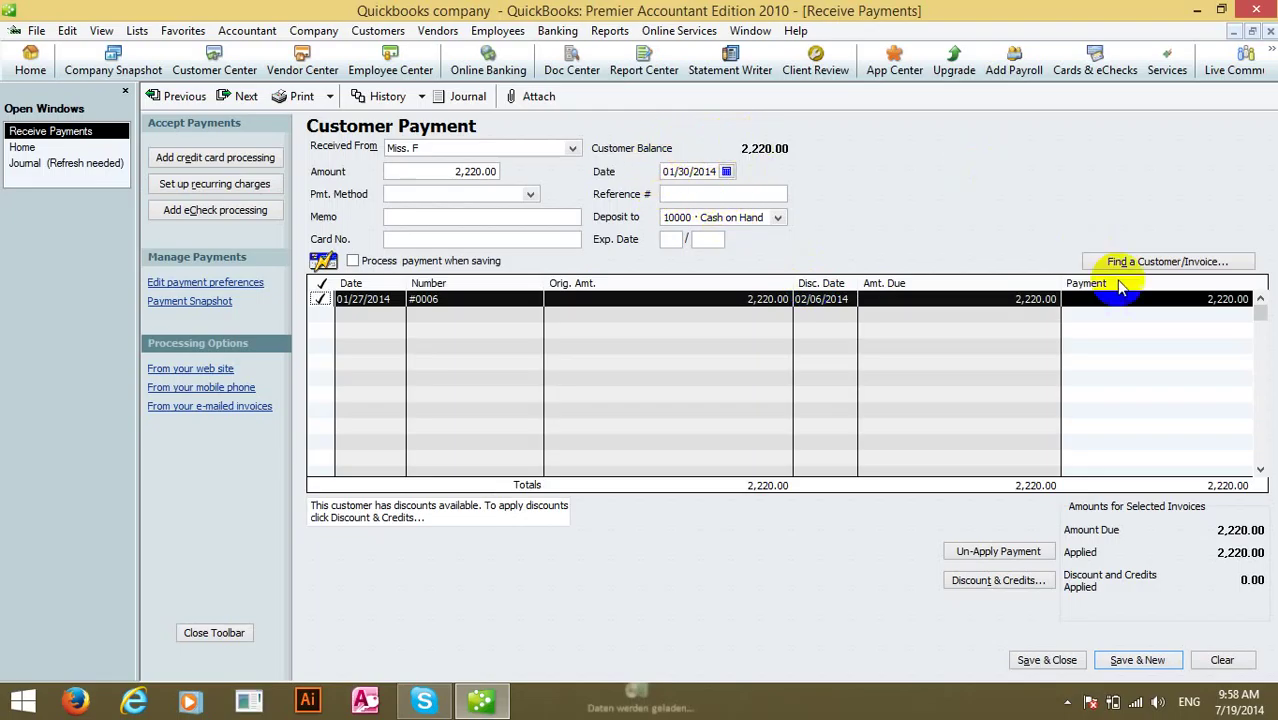
# Apply the suggested 22.20 discount to invoice #0006 using 40130 · Sale Discount, and save the payment despite its past date, continuing with a new payment
pyautogui.click(1019, 585)
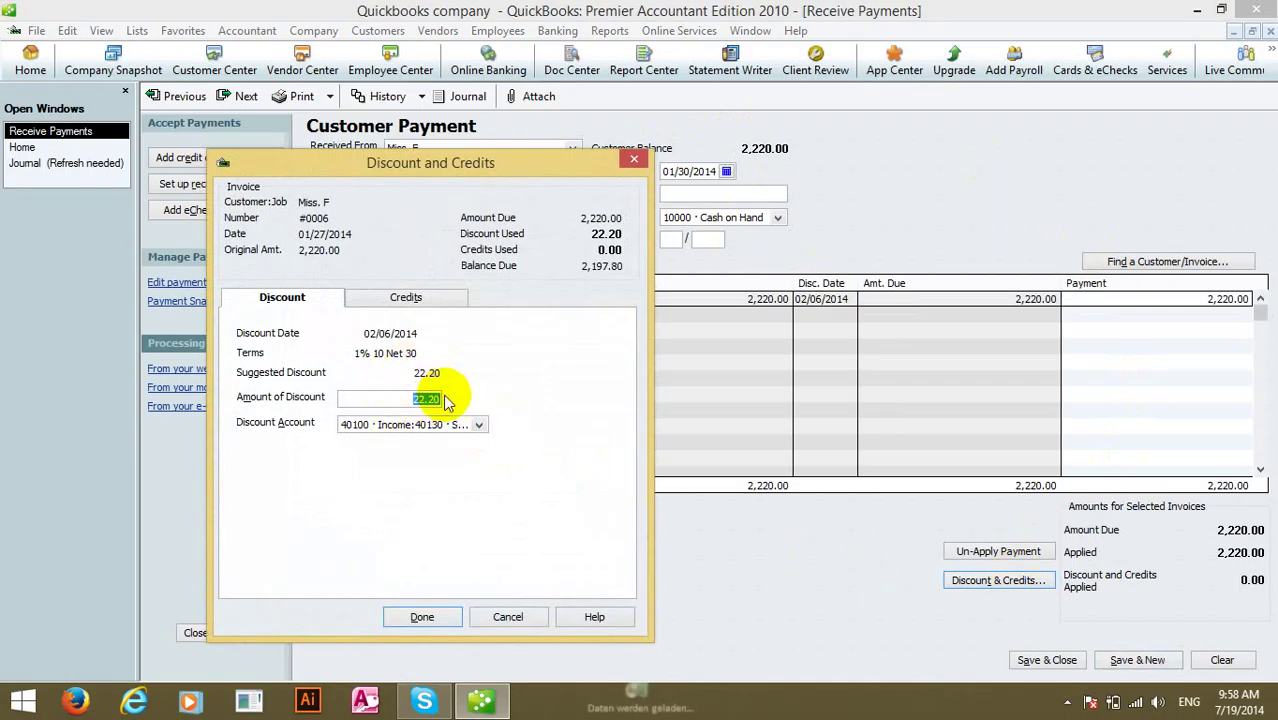
pyautogui.click(479, 426)
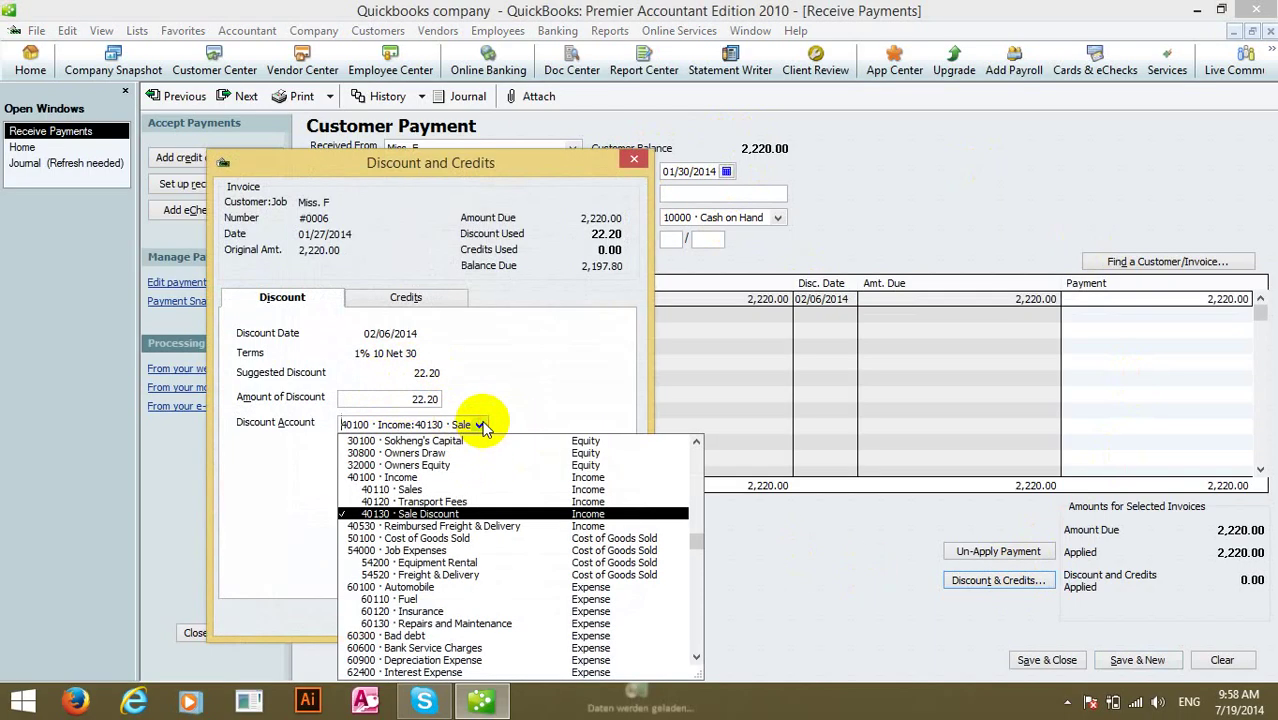
pyautogui.click(447, 514)
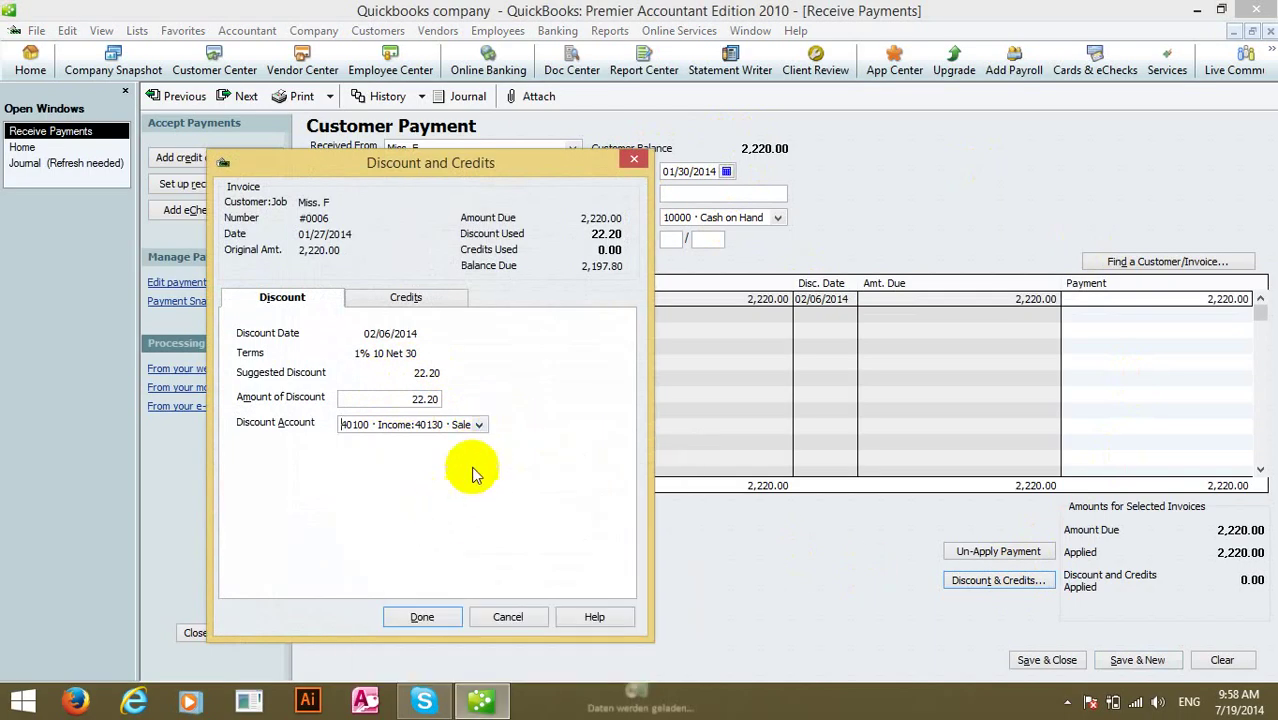
pyautogui.click(422, 618)
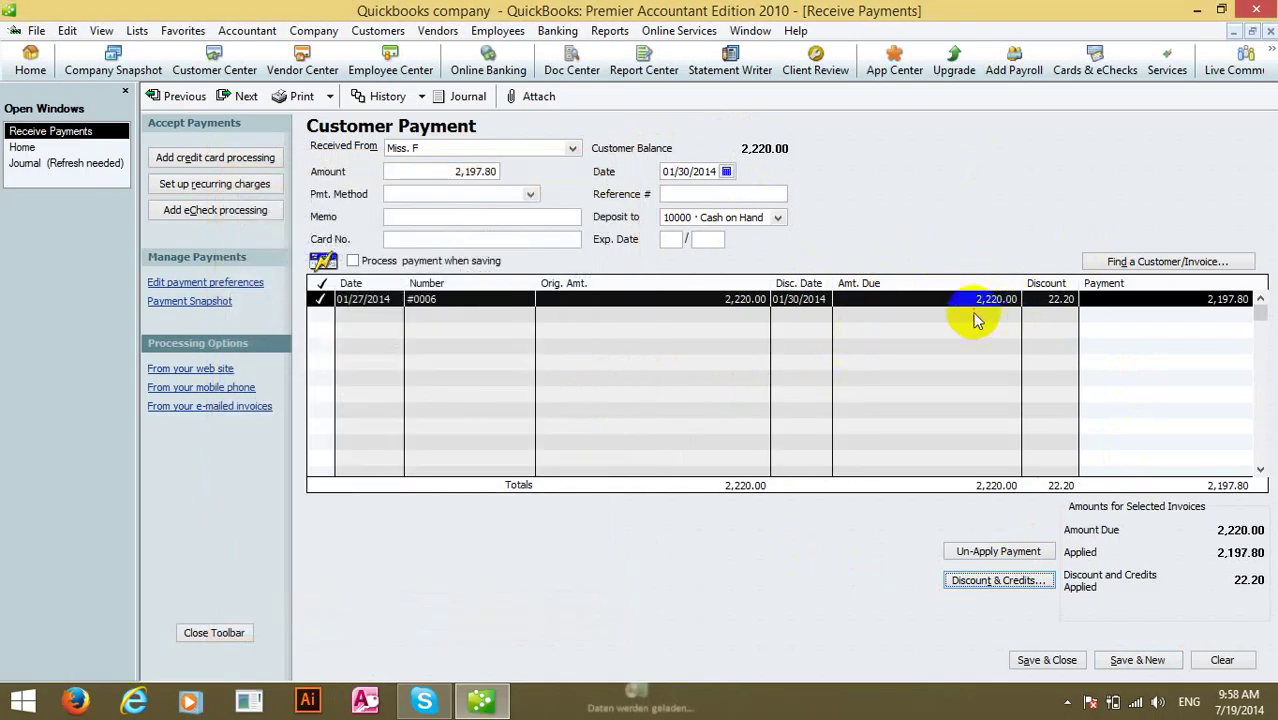
pyautogui.click(1086, 298)
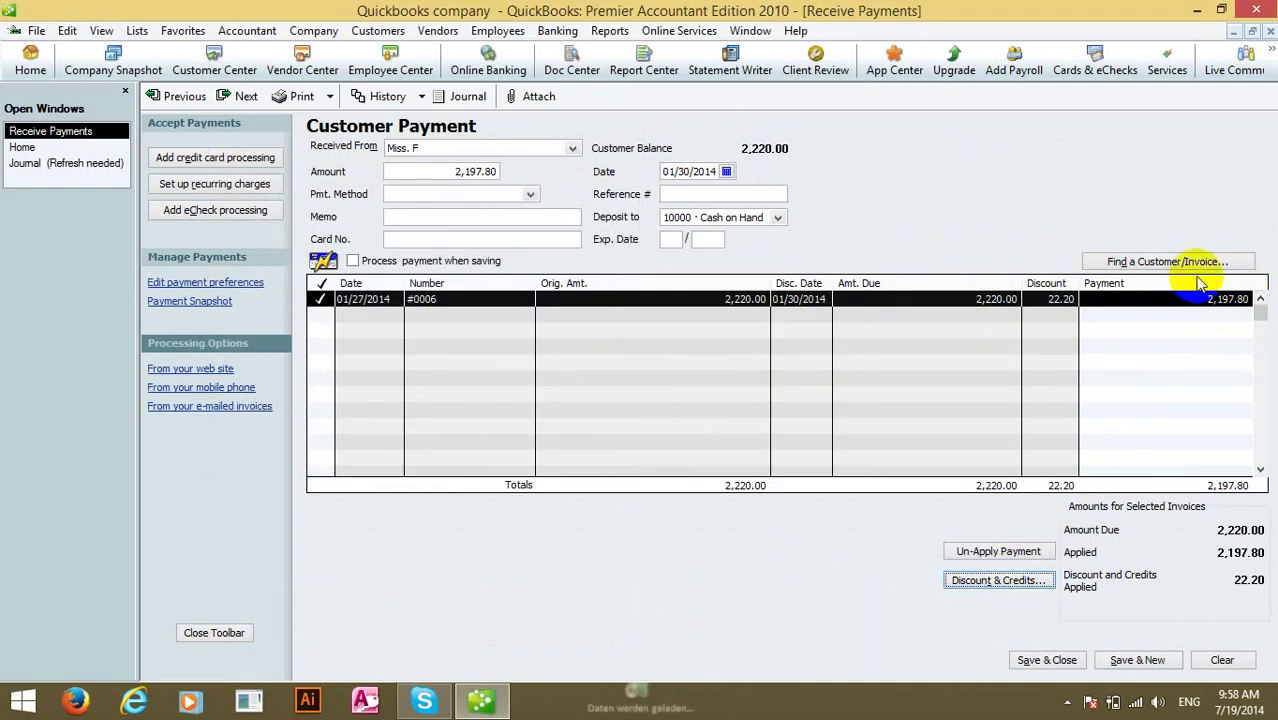
pyautogui.click(1138, 662)
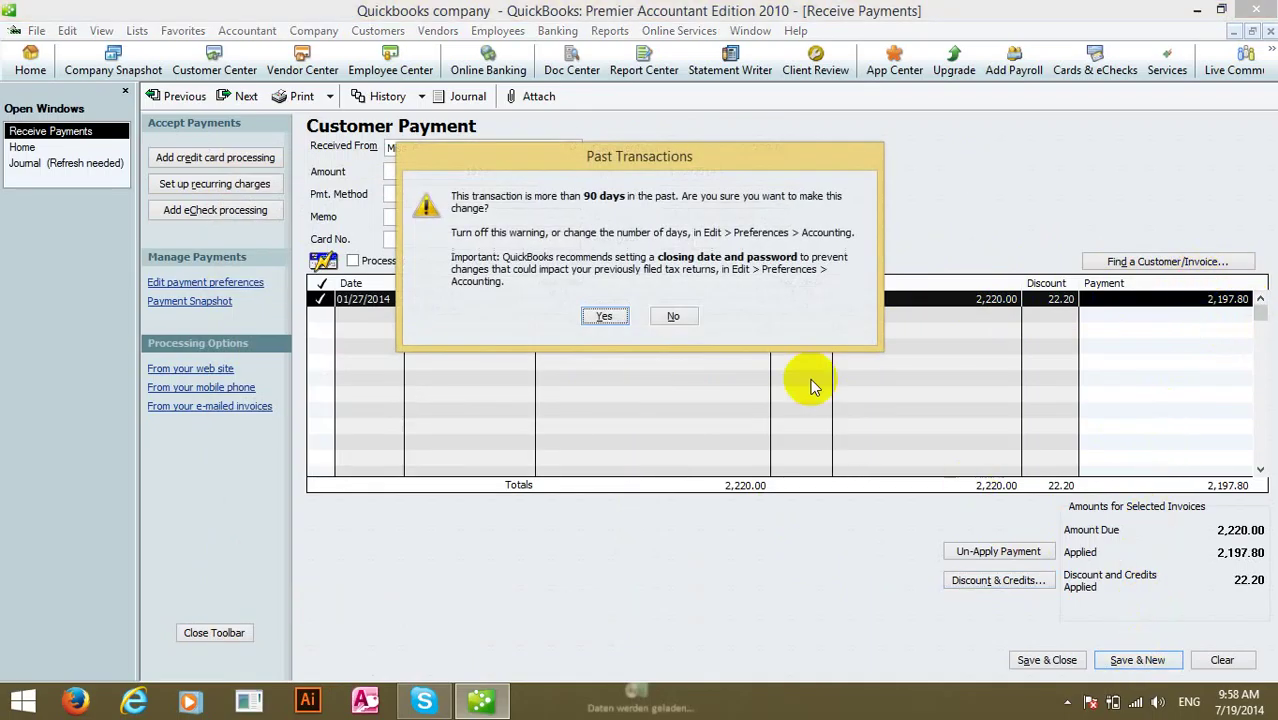
pyautogui.click(595, 316)
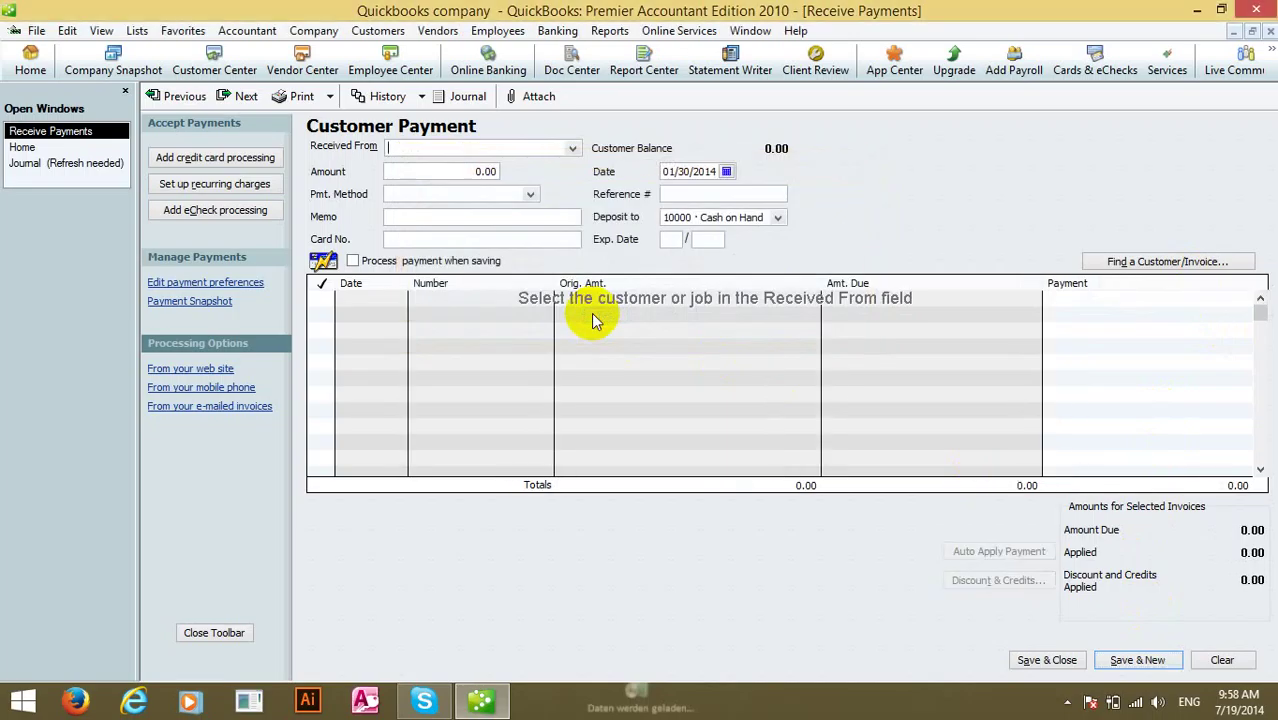
# Choose Mr. D as the customer the payment is received from and apply the full payment to invoice #0004
pyautogui.click(574, 150)
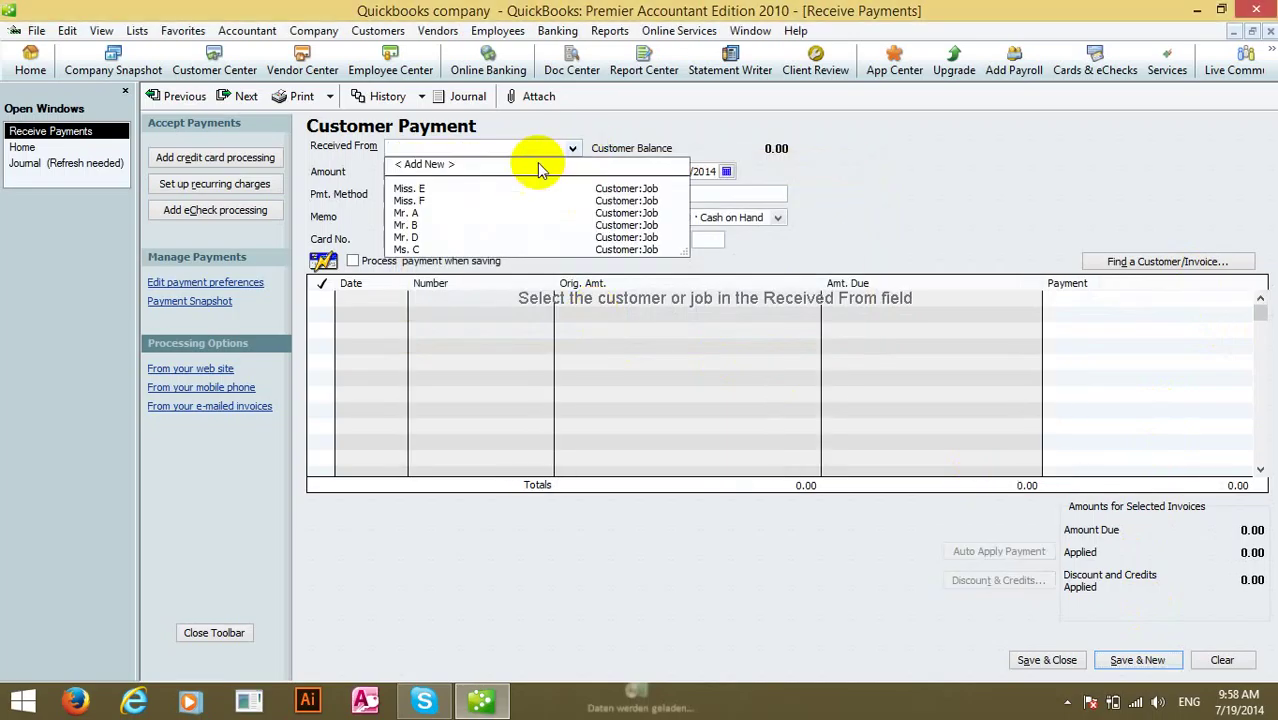
pyautogui.click(413, 239)
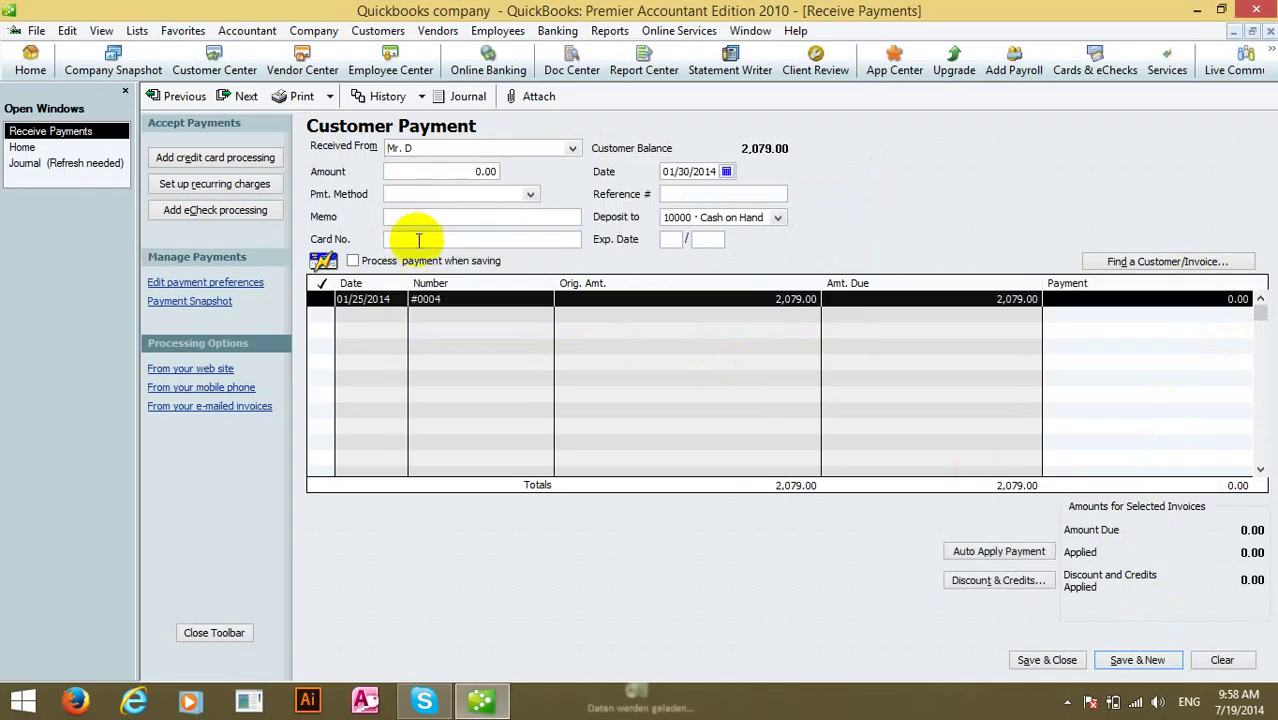
pyautogui.click(325, 300)
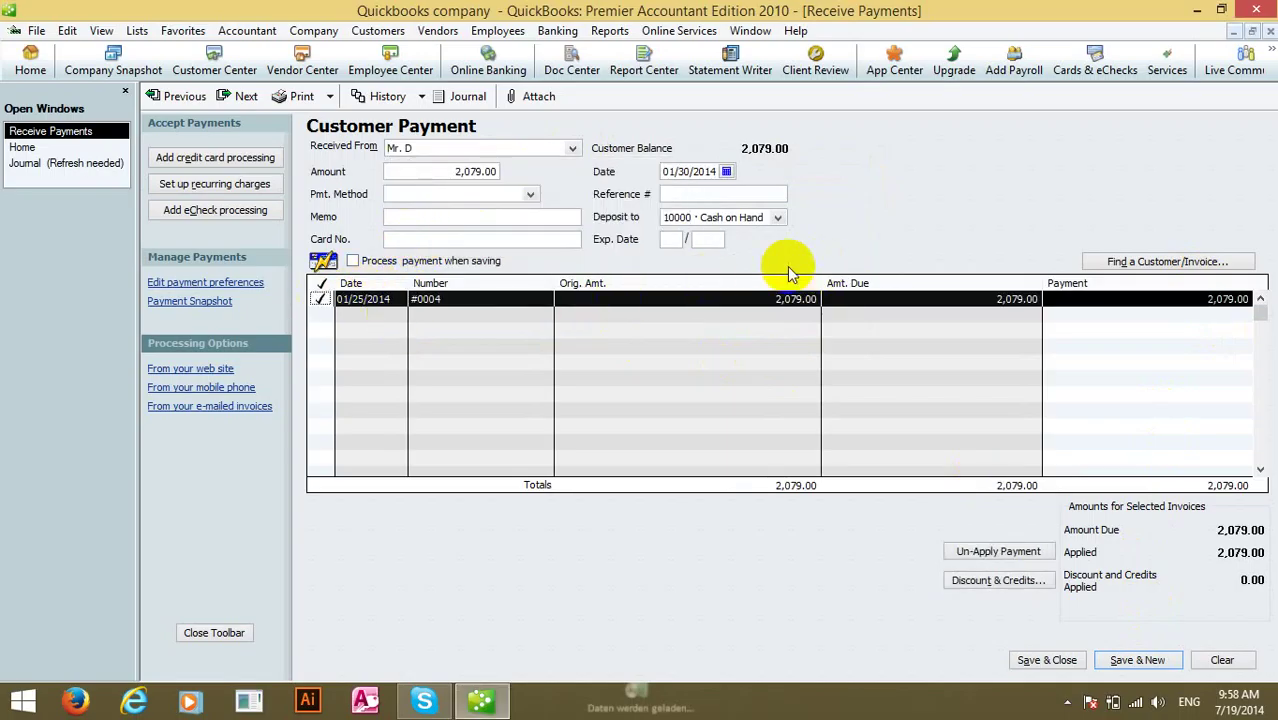
pyautogui.click(1215, 300)
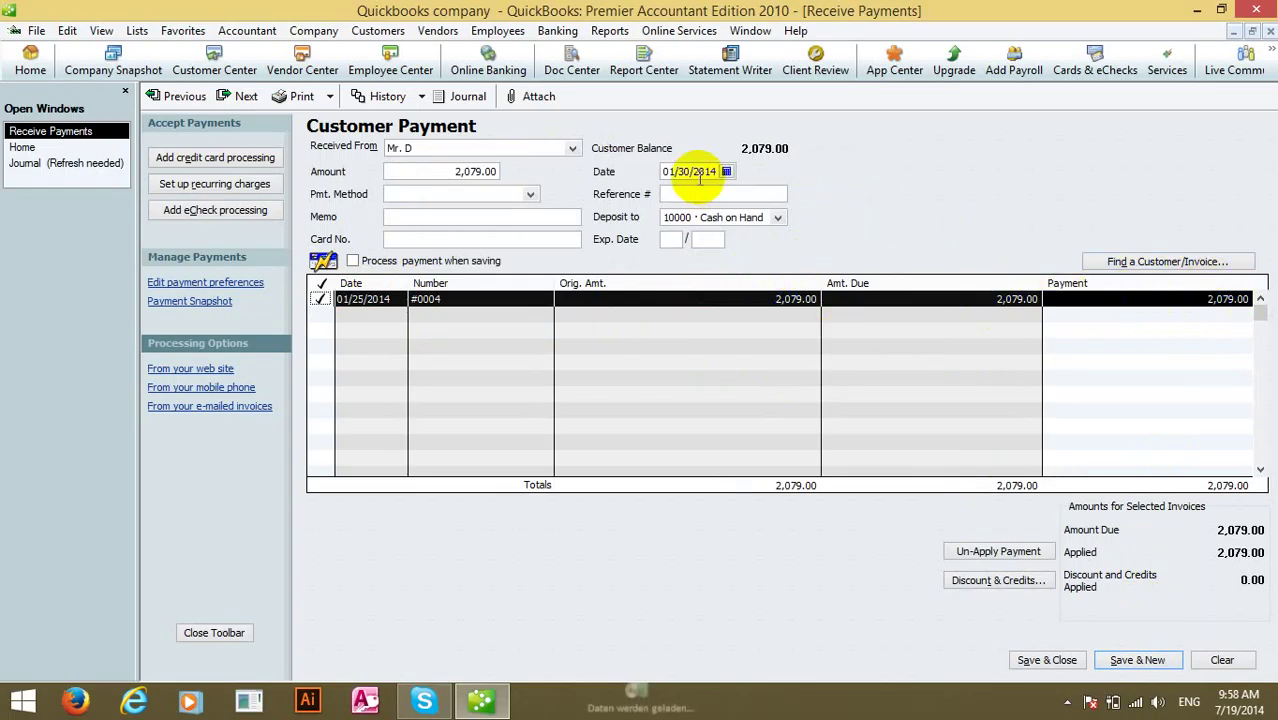
# Check invoice #0004 for an available discount without applying one, and save and close the payment despite its past date
pyautogui.click(1050, 582)
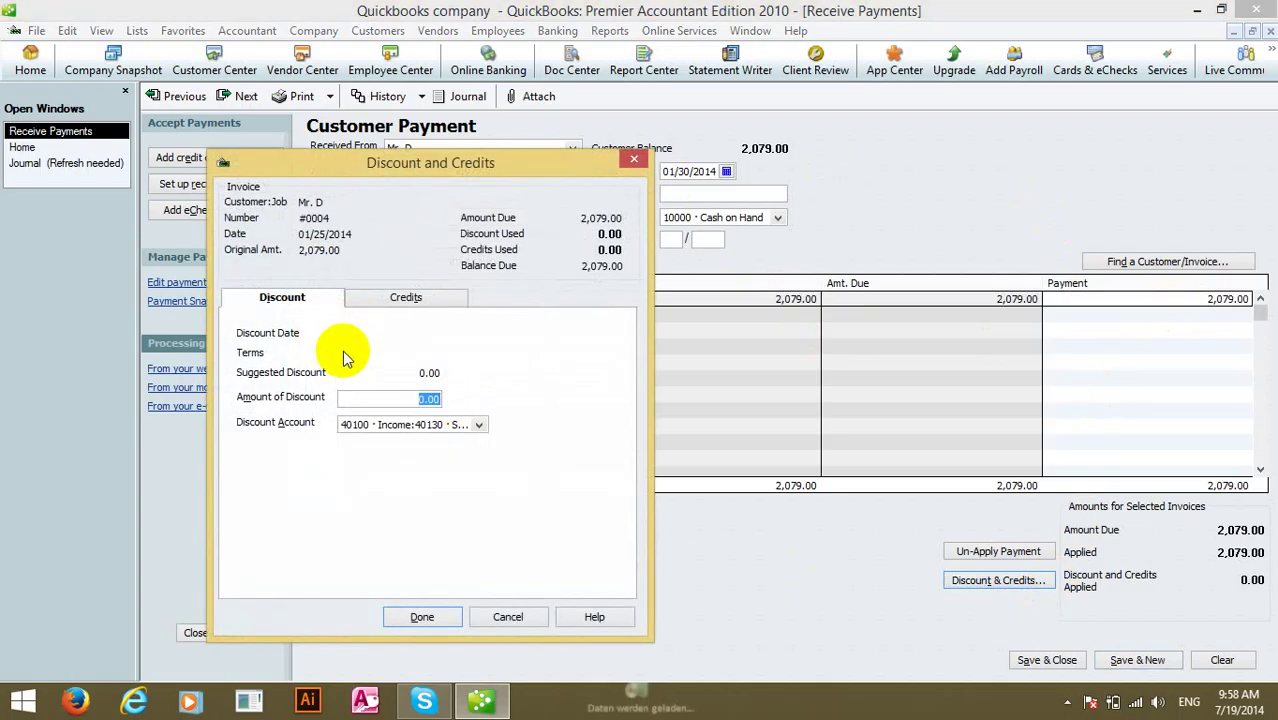
pyautogui.click(510, 614)
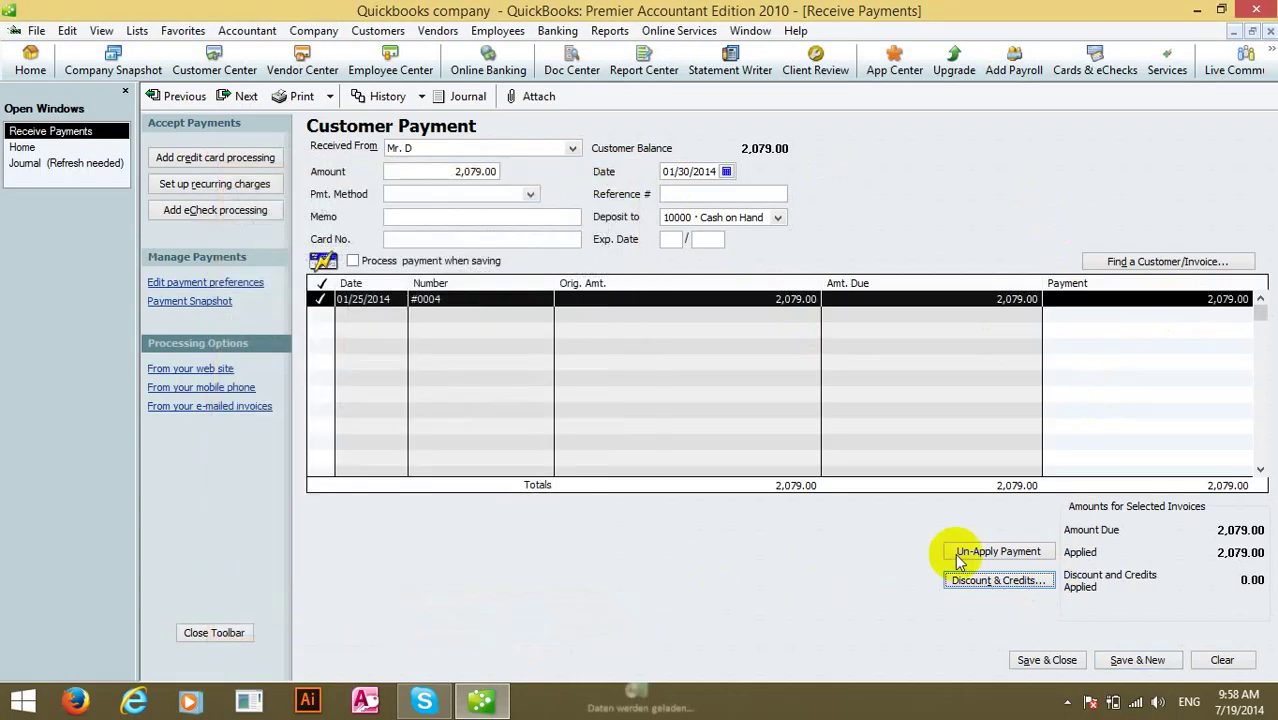
pyautogui.click(1070, 668)
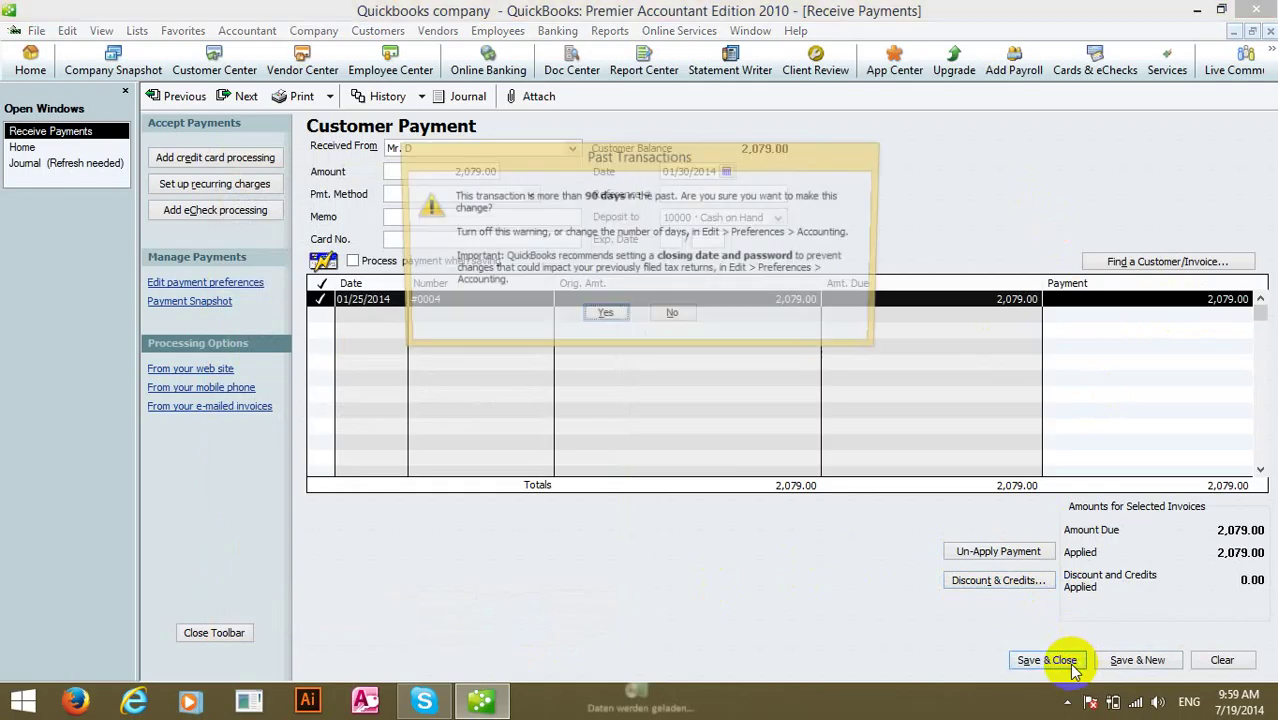
pyautogui.click(603, 317)
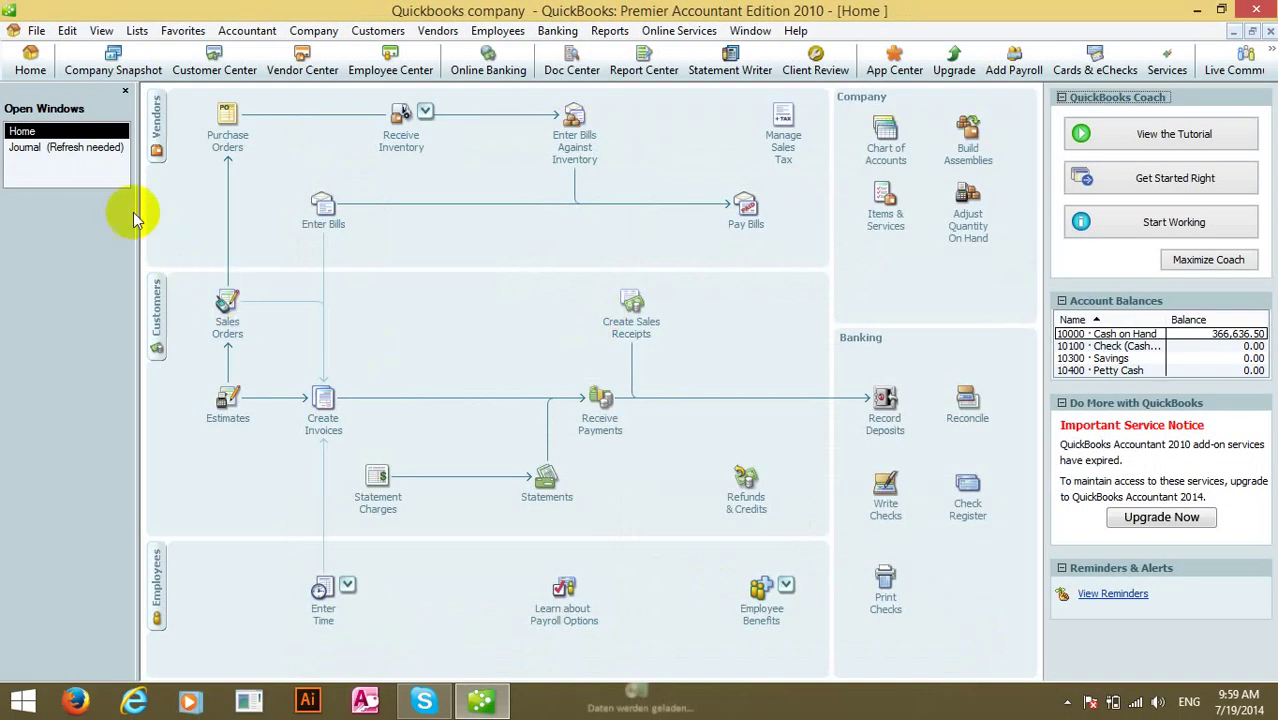
# Review the 01/30/2014 payment entries at the end of the January 2014 Journal report
pyautogui.click(92, 148)
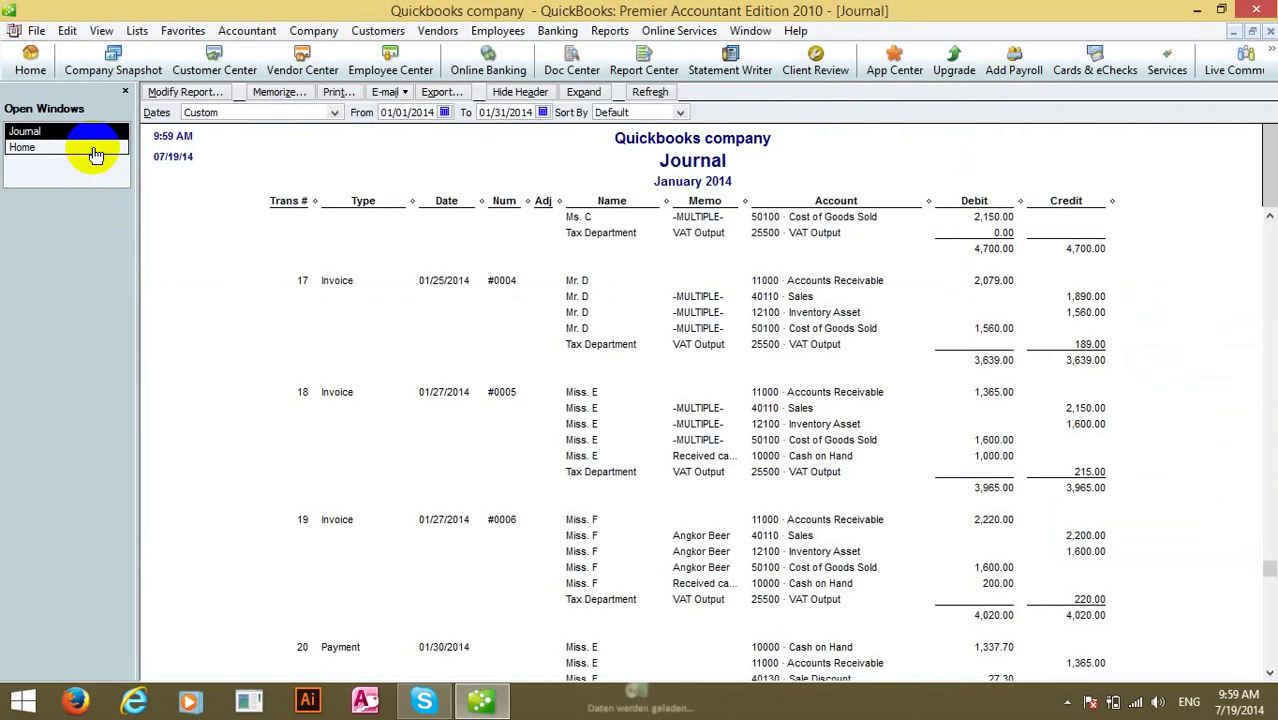
pyautogui.scroll(-5, 813, 517)
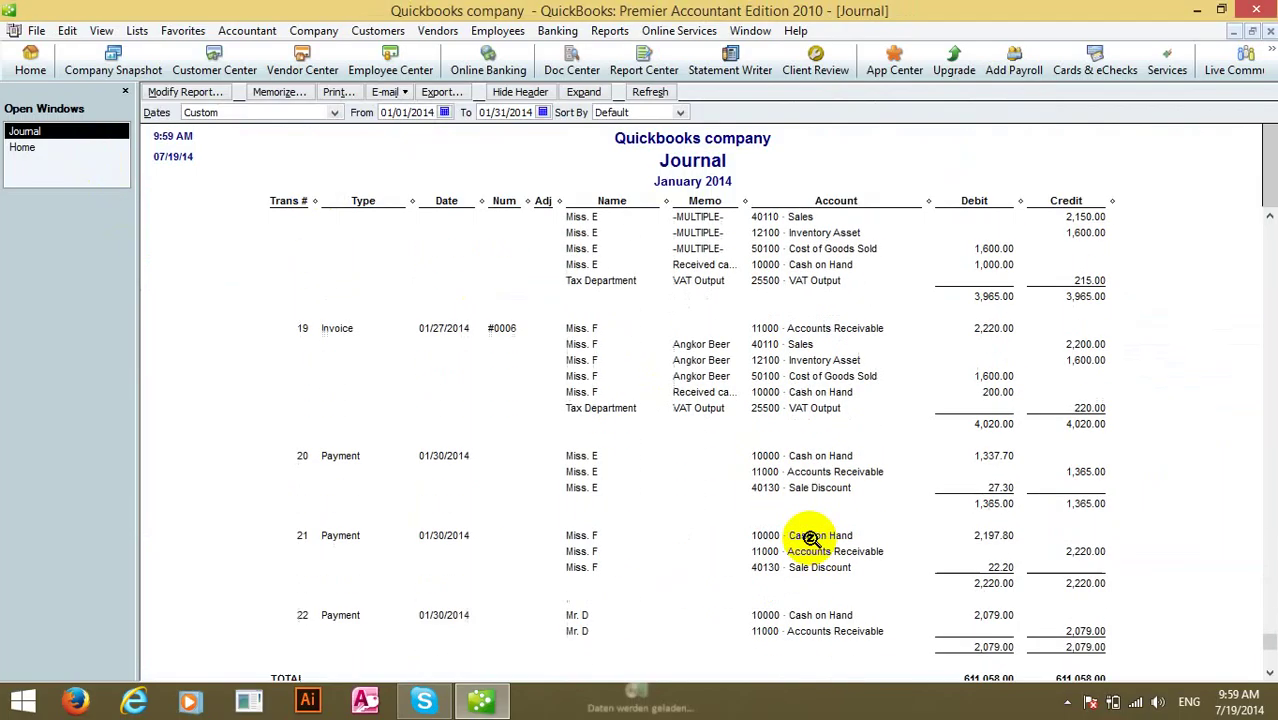